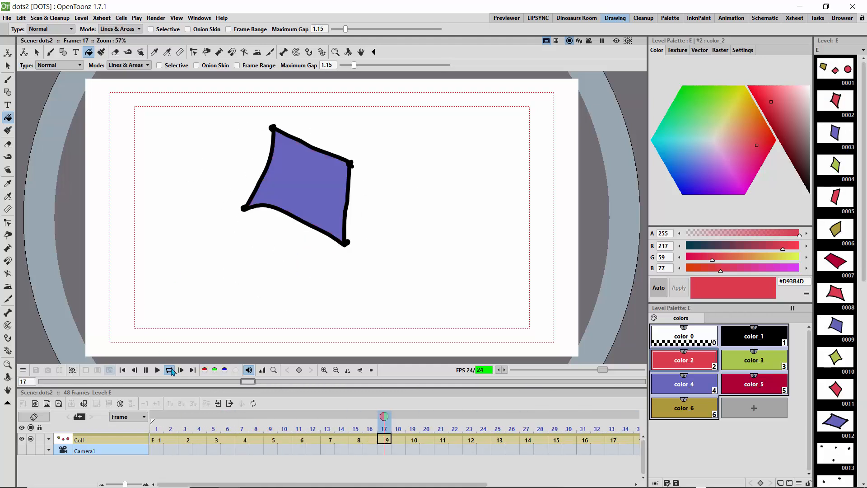
# - Stop the looping playback of the dots2 animation and start a new empty scene
pyautogui.click(170, 370)
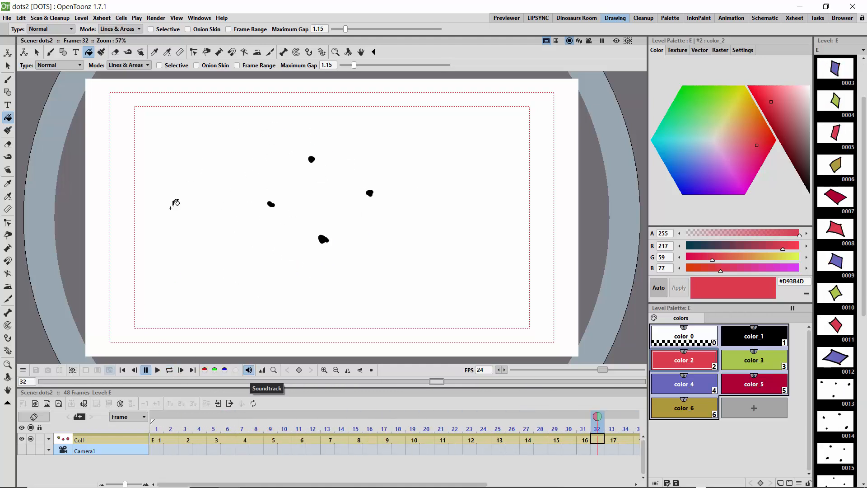
pyautogui.click(8, 18)
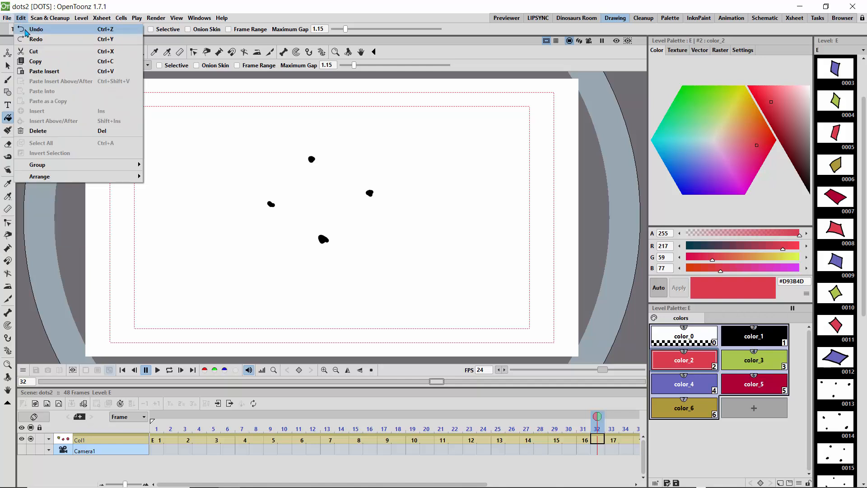
pyautogui.click(25, 30)
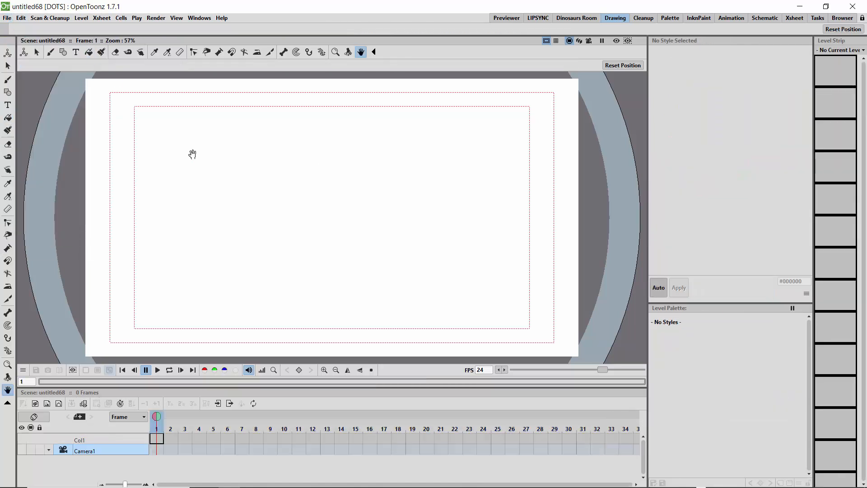
# - Save the new scene as slime03 in the scenes folder of the DOTS project
pyautogui.hotkey('ctrl', 's')
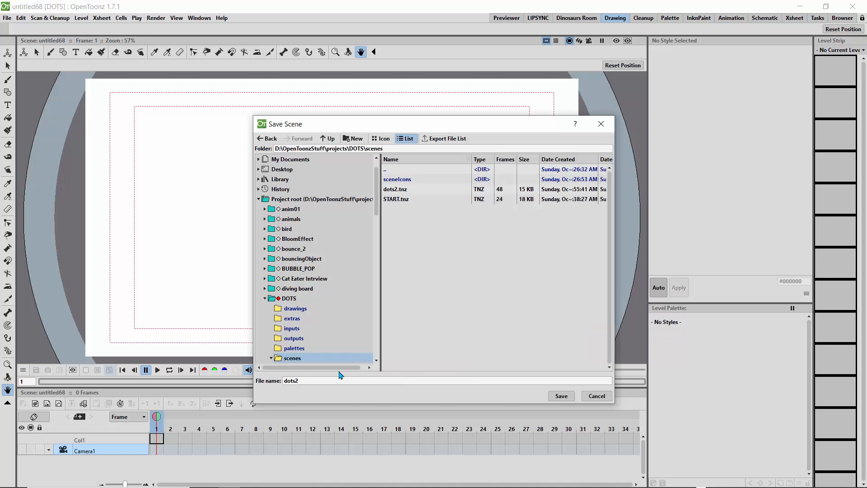
pyautogui.click(307, 381)
pyautogui.moveTo(303, 381); pyautogui.dragTo(277, 381)
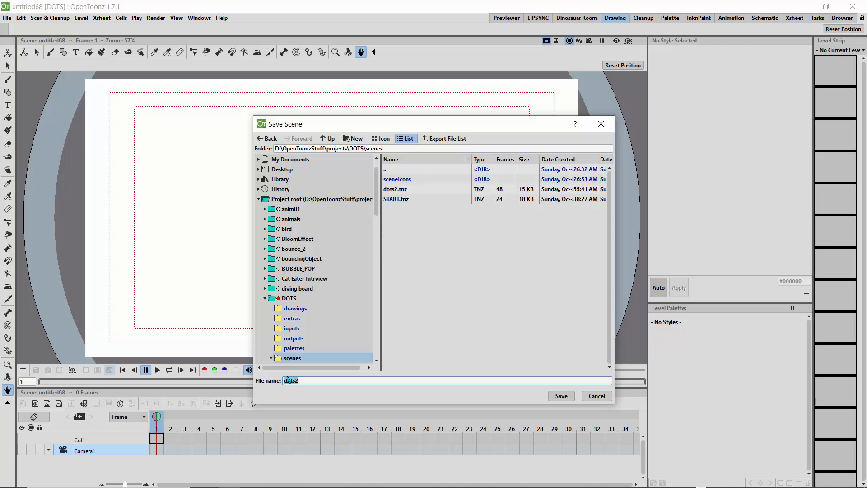
pyautogui.write('s')
pyautogui.write('cene')
pyautogui.click(558, 397)
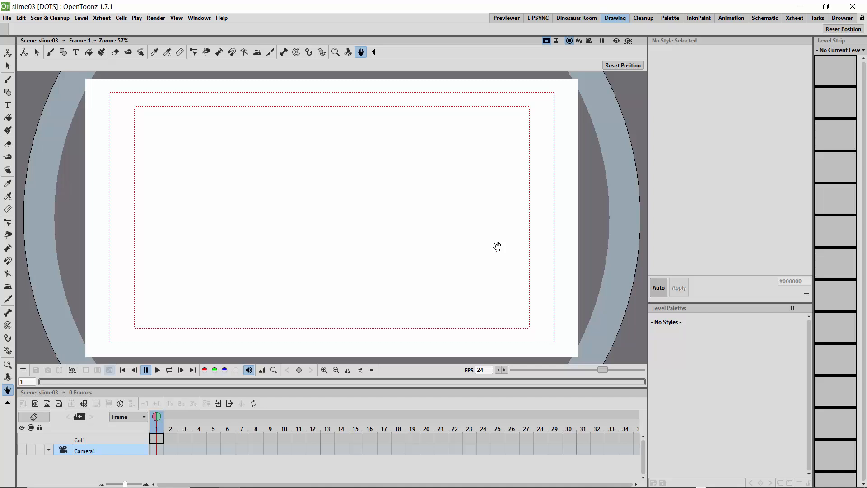
# - Review the scene settings, including the frame rate and camera background color, without changing them
pyautogui.click(104, 19)
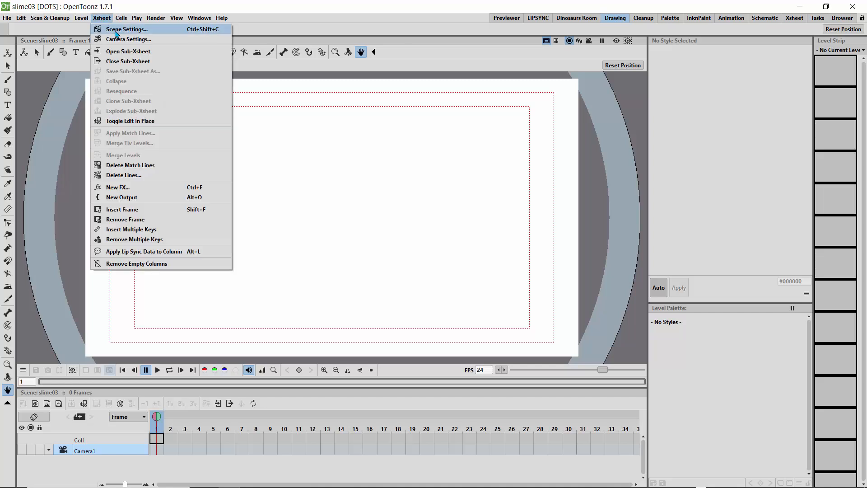
pyautogui.click(114, 30)
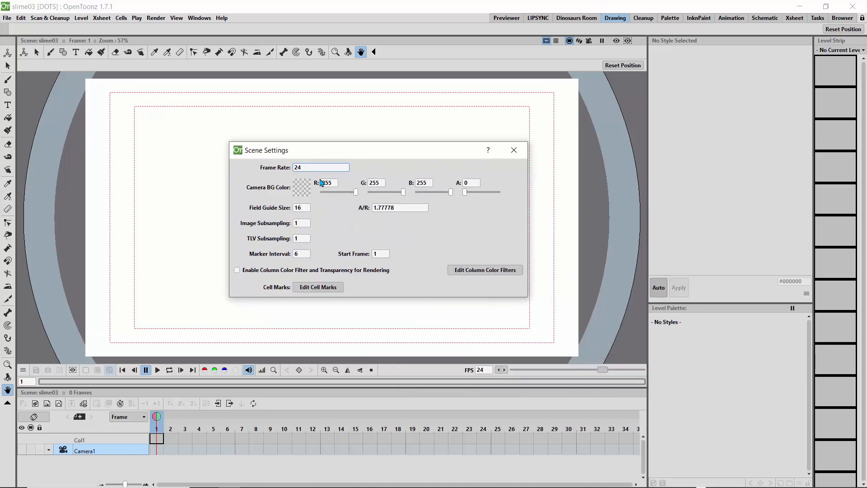
pyautogui.click(514, 150)
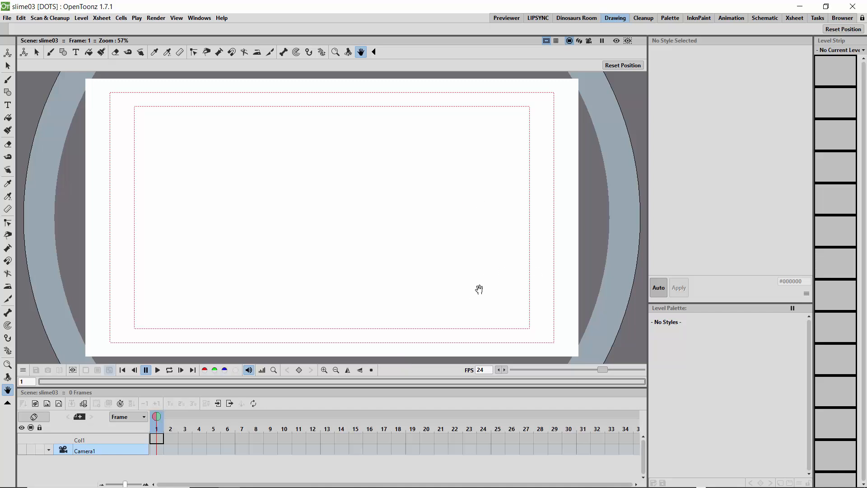
# - Switch the safe area display off and on again, and turn off the guide display
pyautogui.click(198, 18)
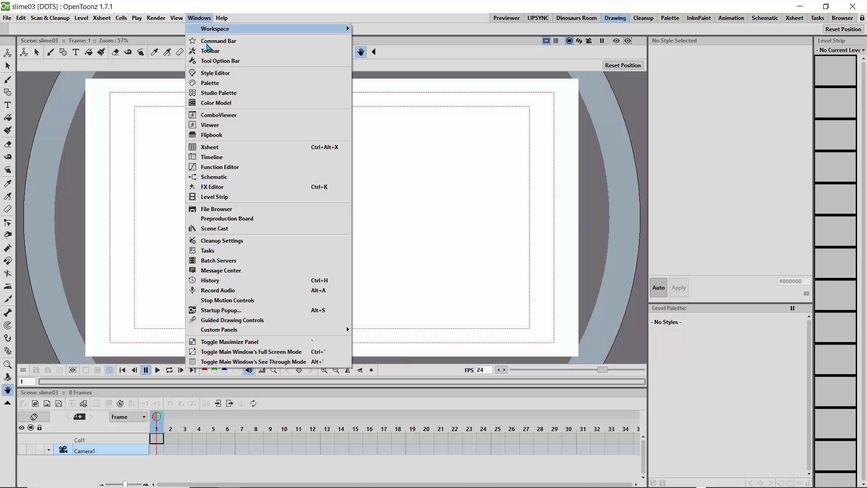
pyautogui.moveTo(177, 19)
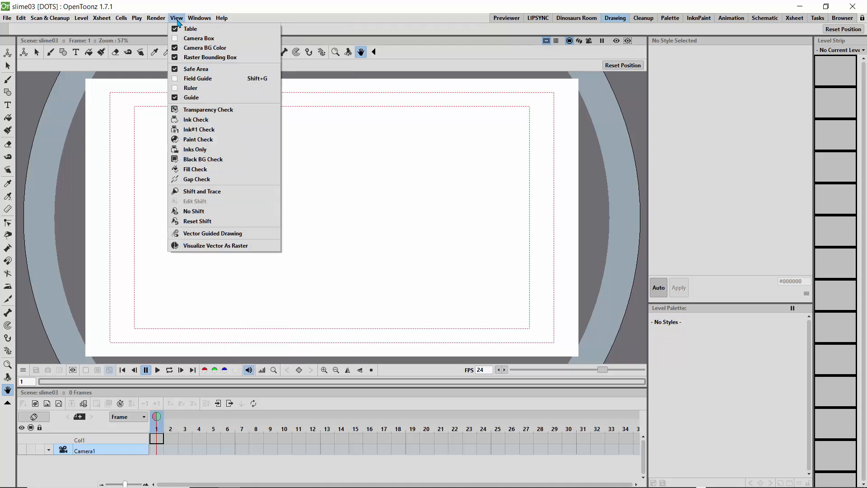
pyautogui.click(175, 72)
pyautogui.click(177, 18)
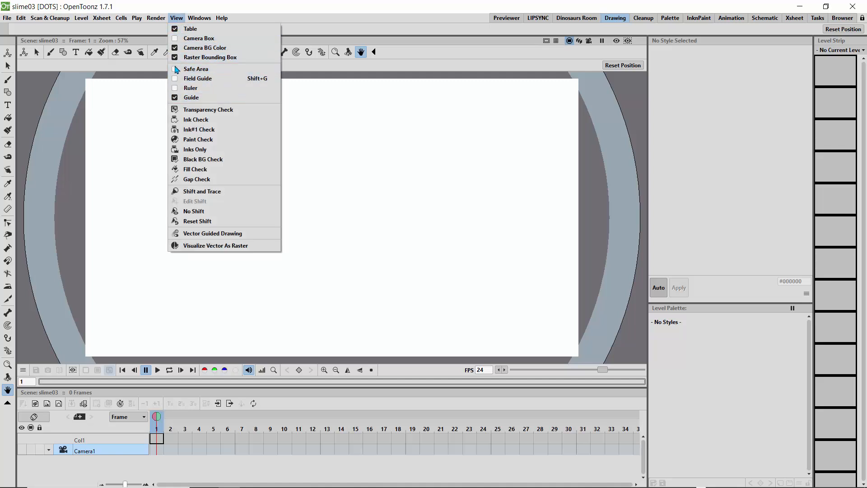
pyautogui.click(176, 98)
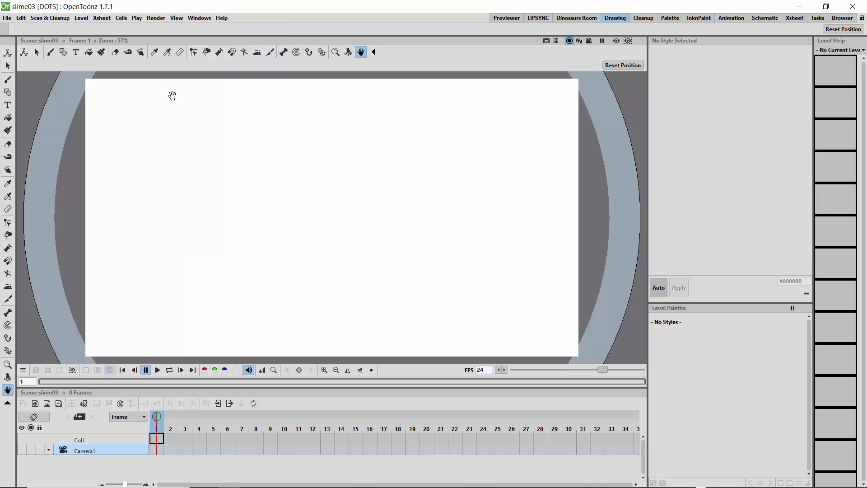
pyautogui.click(177, 18)
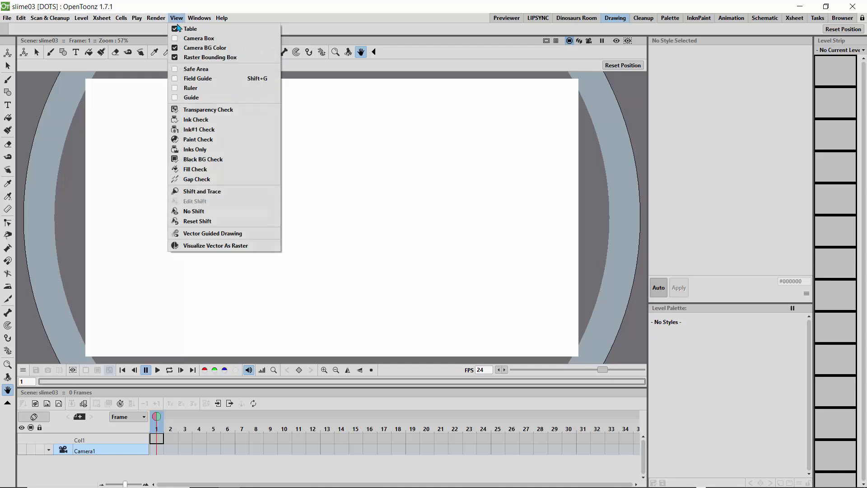
pyautogui.click(178, 69)
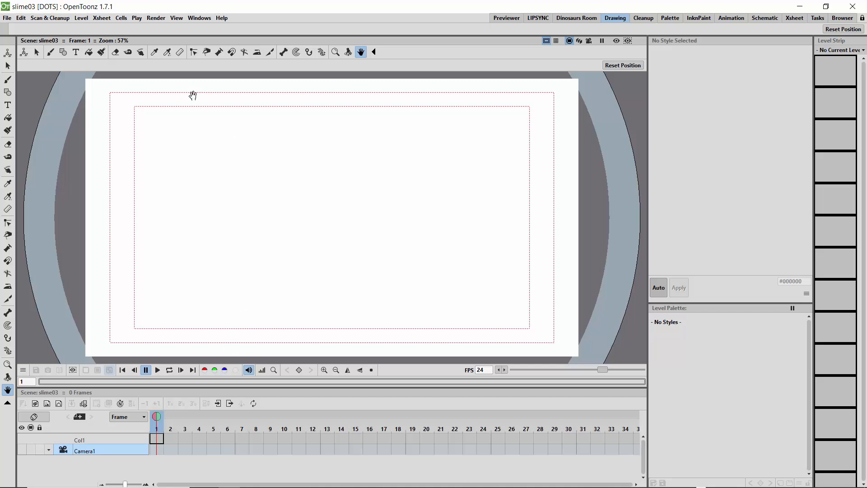
# - Create a new Toonz vector level at frame 1 with the default settings
pyautogui.click(82, 18)
pyautogui.moveTo(90, 30)
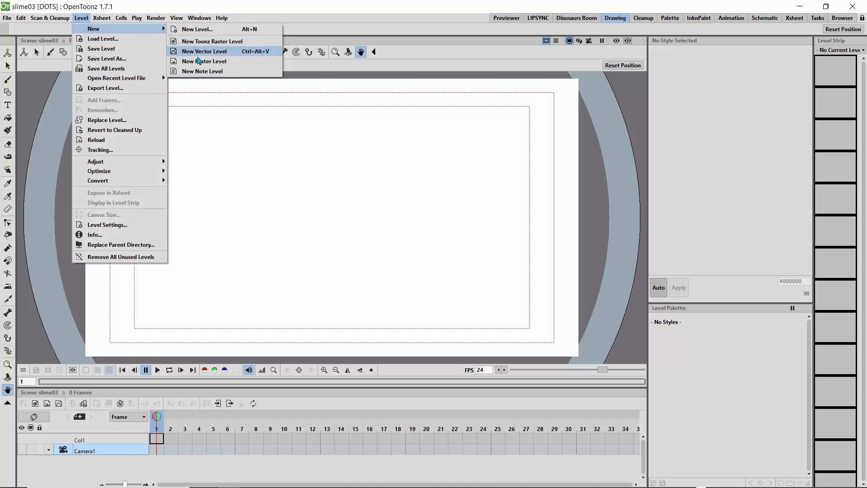
pyautogui.click(195, 59)
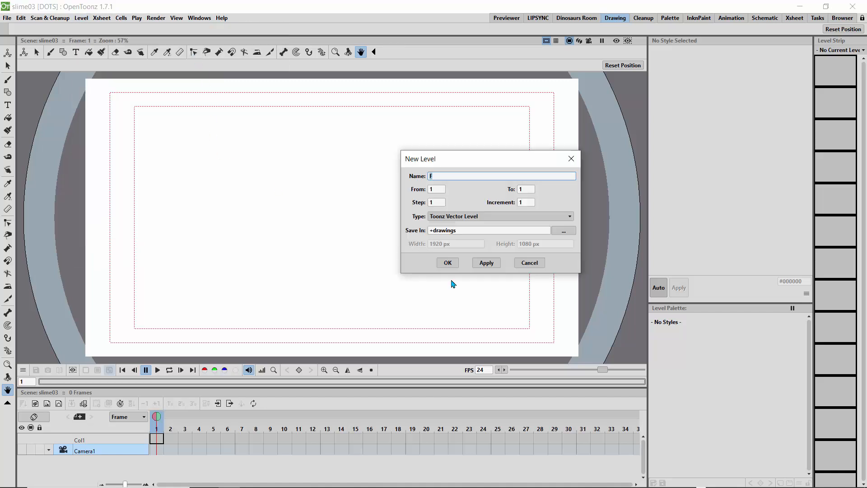
pyautogui.click(448, 262)
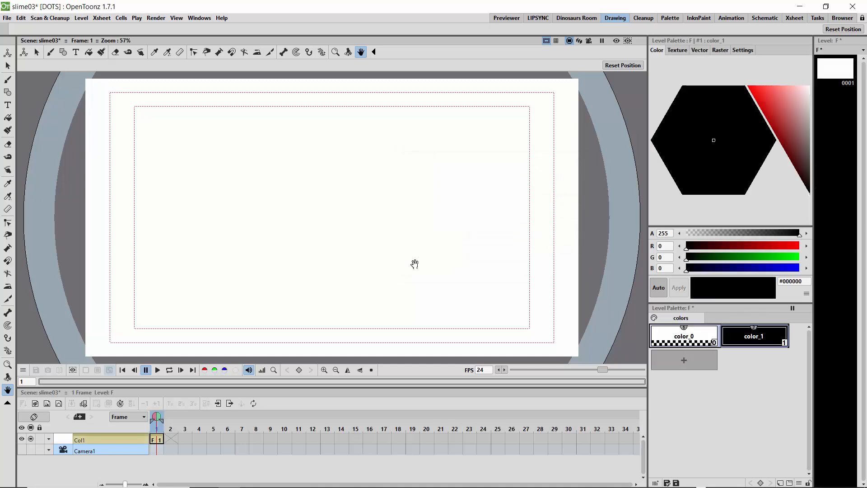
# - Add a new style to the level palette and set its color to orange-brown #C78126
pyautogui.click(685, 361)
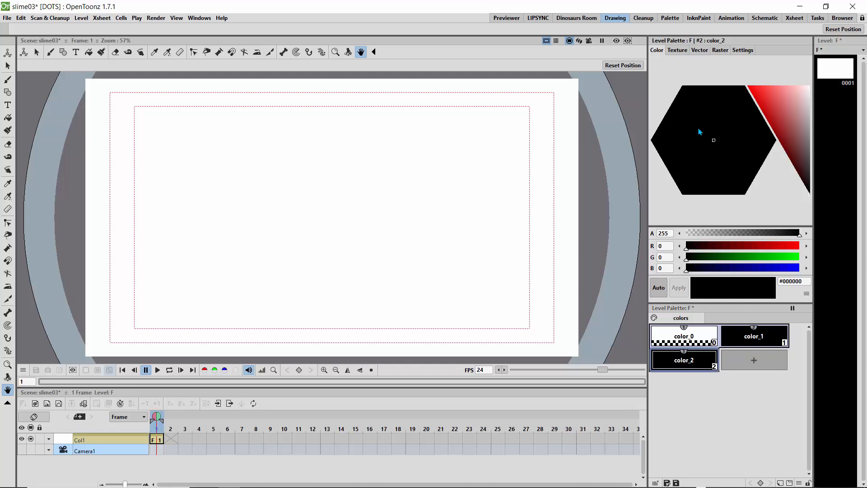
pyautogui.click(787, 123)
pyautogui.moveTo(752, 137); pyautogui.dragTo(771, 112)
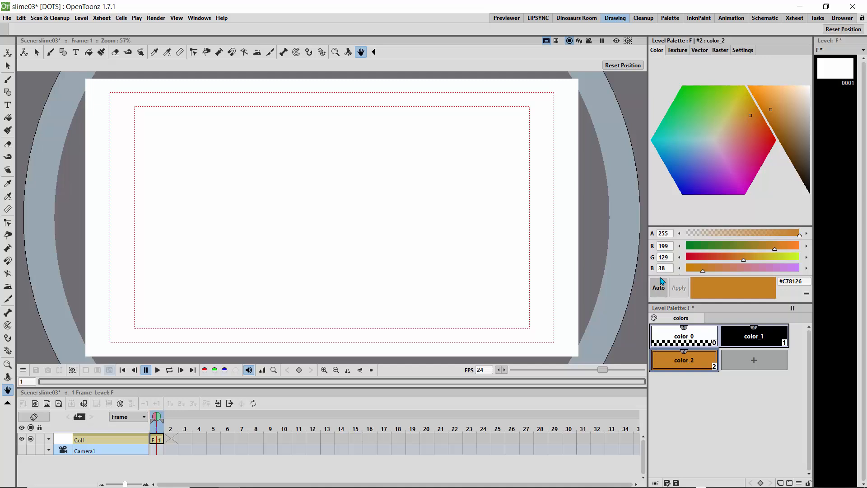
# - Set the camera background color in the scene settings to R 199, G 129, B 38
pyautogui.click(101, 18)
pyautogui.click(111, 30)
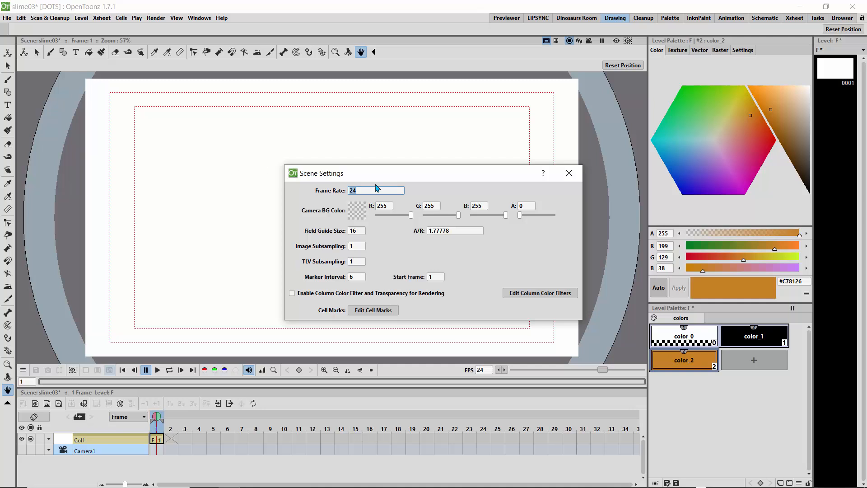
pyautogui.moveTo(372, 178); pyautogui.dragTo(329, 153)
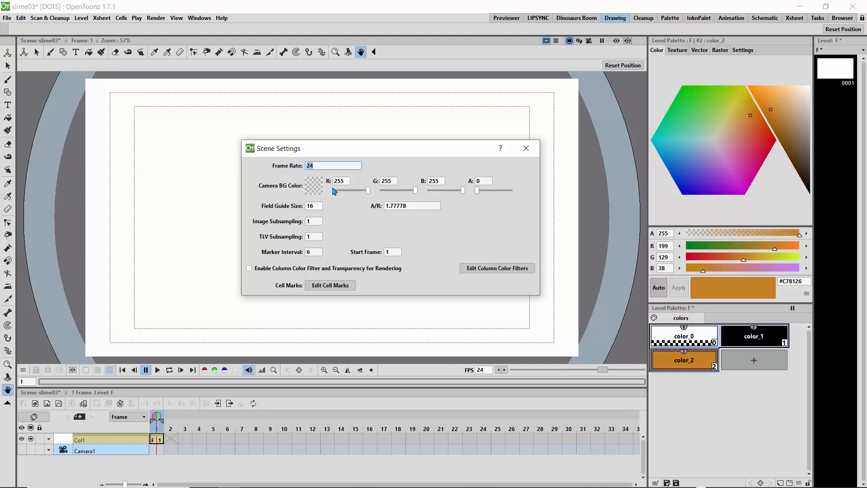
pyautogui.click(346, 183)
pyautogui.write('199')
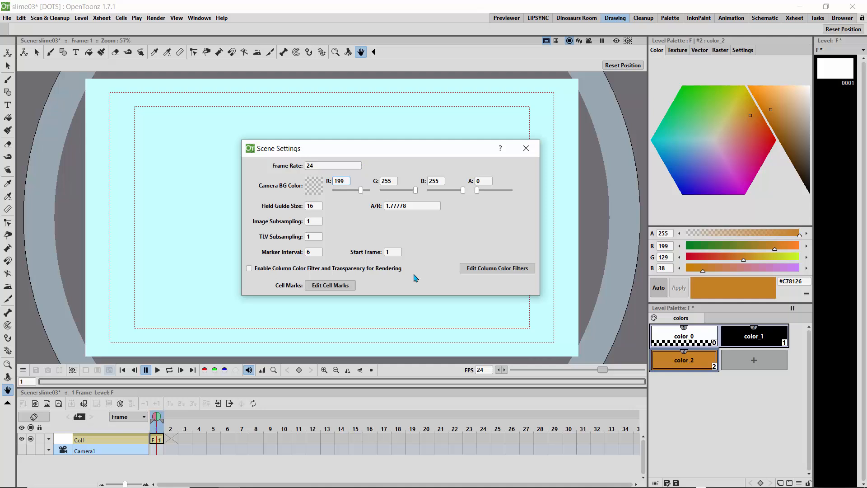
pyautogui.click(395, 183)
pyautogui.write('129')
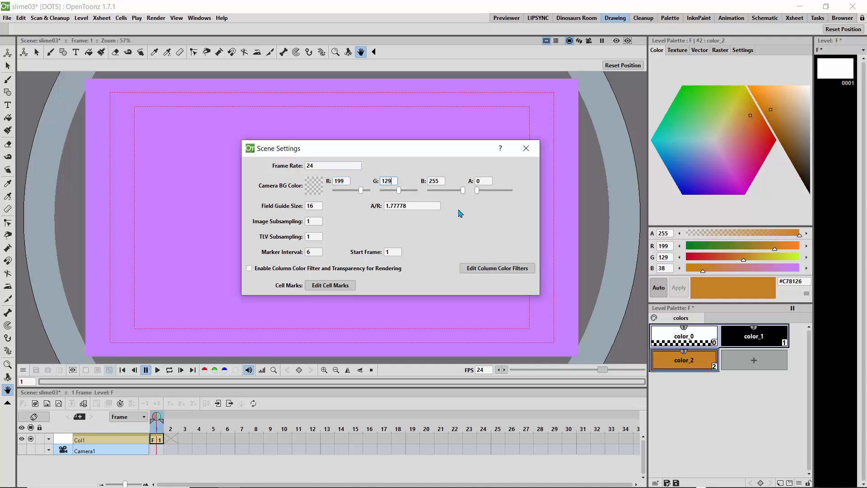
pyautogui.click(443, 180)
pyautogui.write('38')
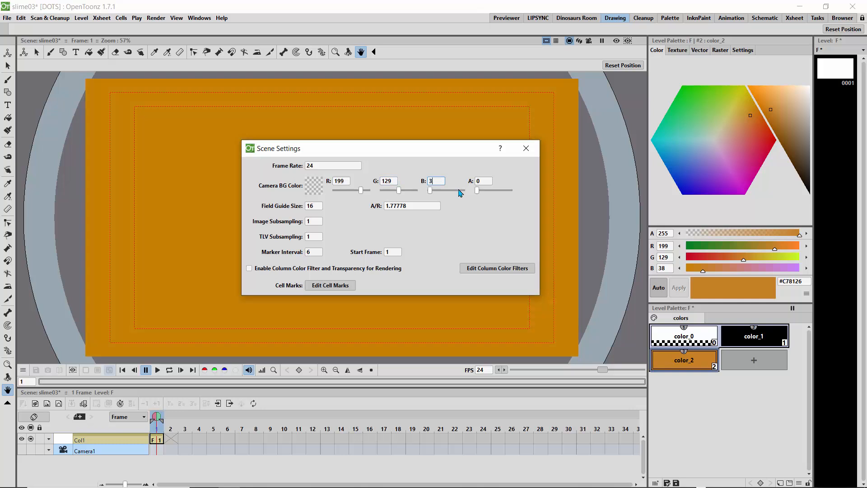
pyautogui.click(526, 148)
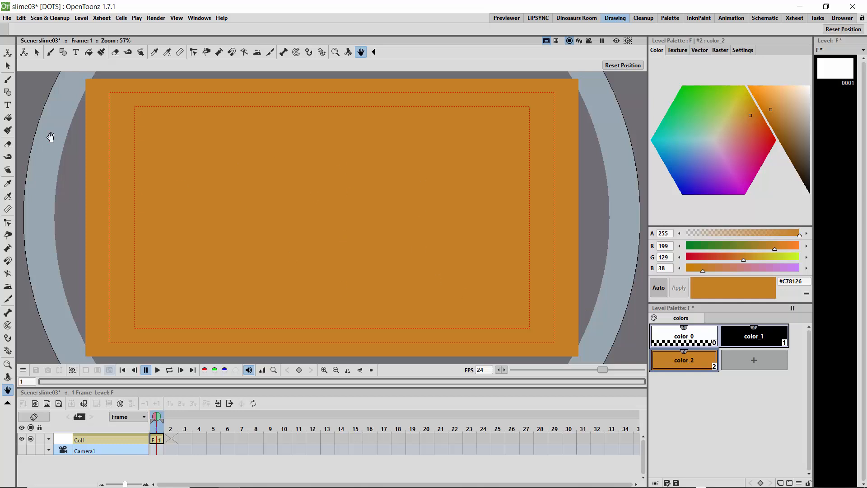
# - Draw a closed, bean-shaped blob outline in black color_1 with the Brush tool left of center on frame 1
pyautogui.click(8, 80)
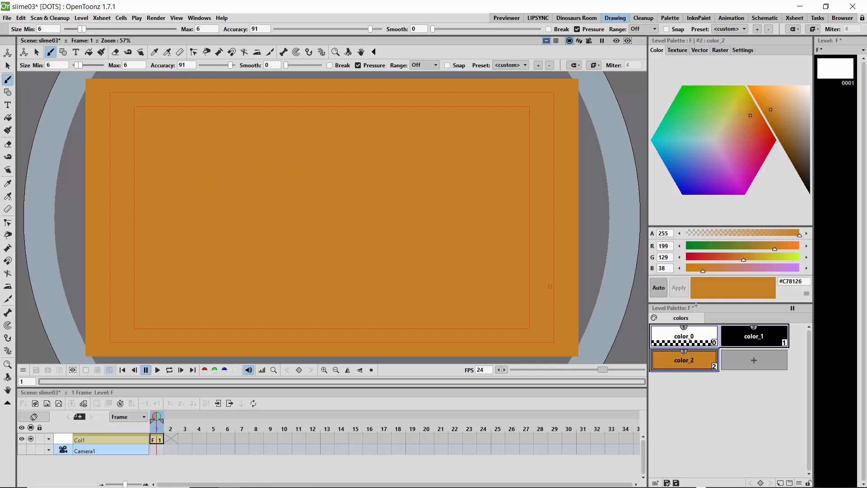
pyautogui.click(745, 337)
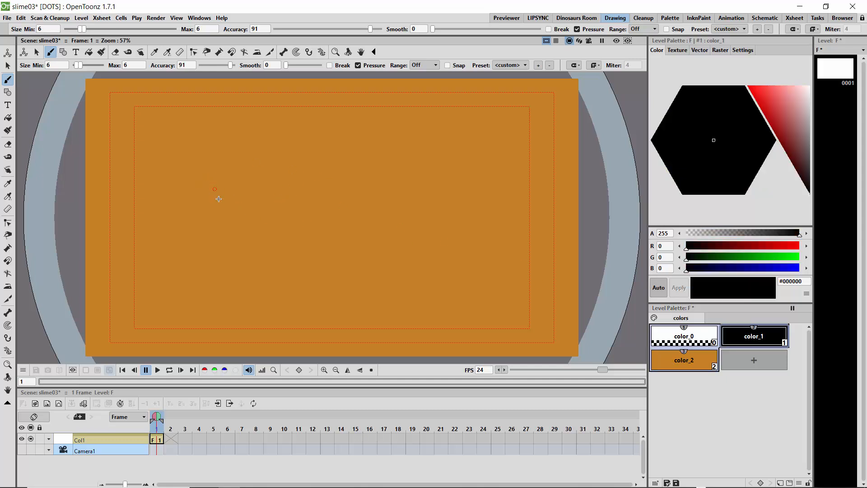
pyautogui.moveTo(218, 199)
pyautogui.mouseDown()
pyautogui.moveTo(236, 186)
pyautogui.moveTo(253, 192)
pyautogui.moveTo(247, 219)
pyautogui.moveTo(219, 198)
pyautogui.mouseUp()
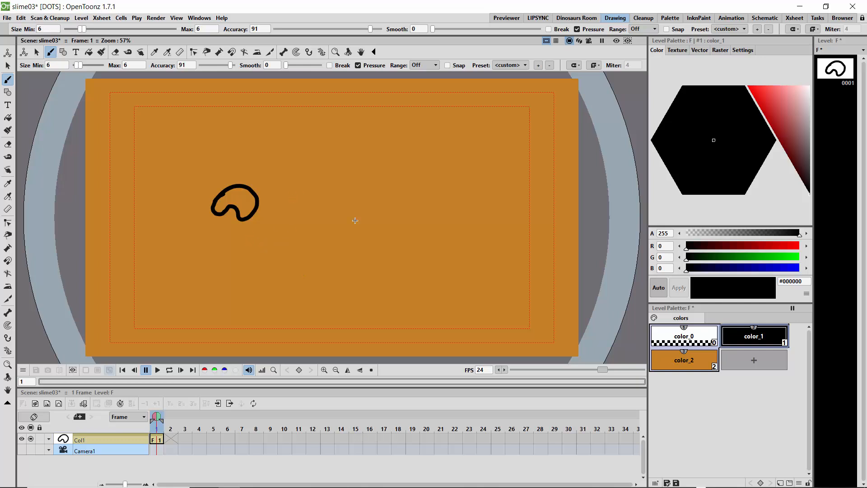
pyautogui.moveTo(297, 216)
pyautogui.mouseDown()
pyautogui.moveTo(364, 206)
pyautogui.moveTo(370, 228)
pyautogui.moveTo(343, 237)
pyautogui.moveTo(294, 221)
pyautogui.mouseUp()
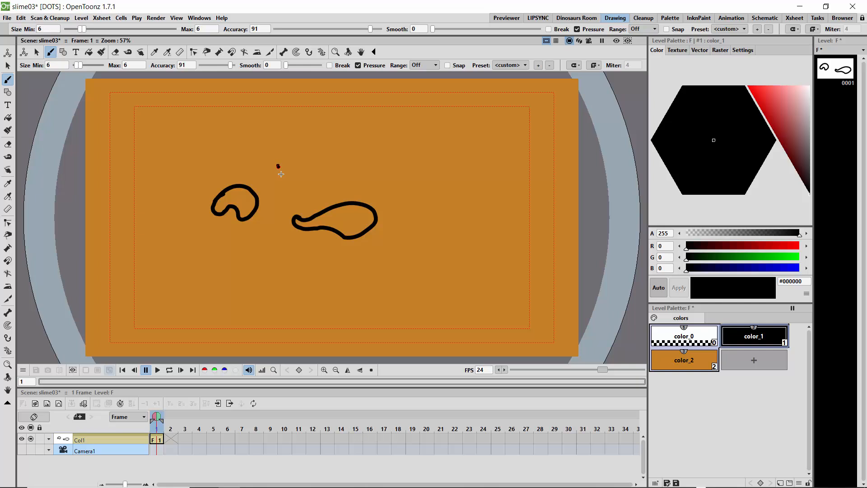
pyautogui.moveTo(282, 174)
pyautogui.mouseDown()
pyautogui.moveTo(298, 181)
pyautogui.moveTo(309, 155)
pyautogui.moveTo(298, 139)
pyautogui.moveTo(274, 137)
pyautogui.moveTo(264, 151)
pyautogui.moveTo(289, 183)
pyautogui.mouseUp()
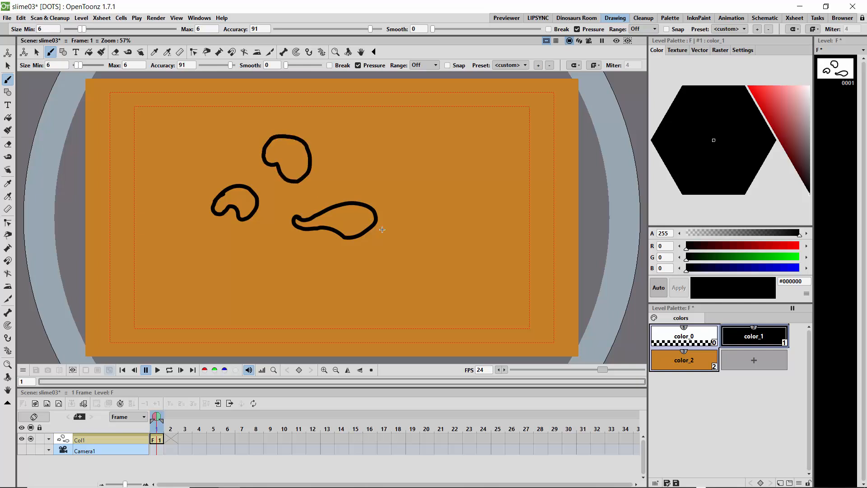
pyautogui.hotkey('ctrl', 'z')
pyautogui.hotkey('ctrl', 'z')
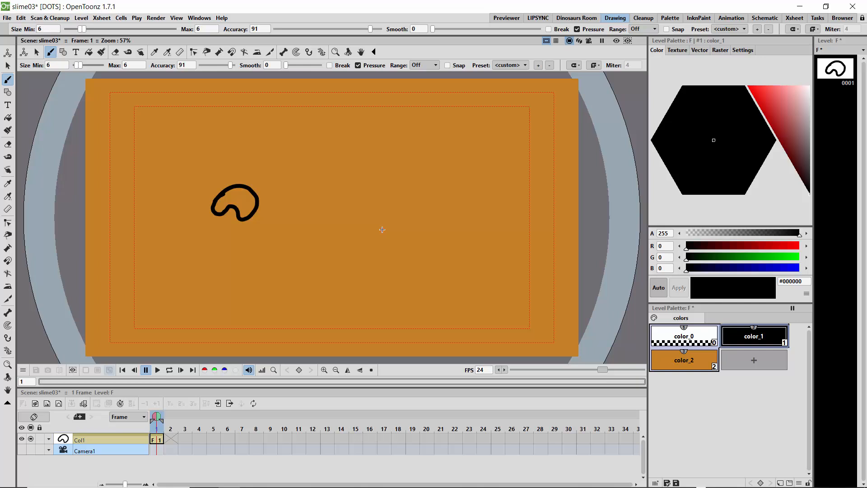
# - On frame 2, show frame 1 as an onion skin and extend the playback range to frame 22
pyautogui.press('.')
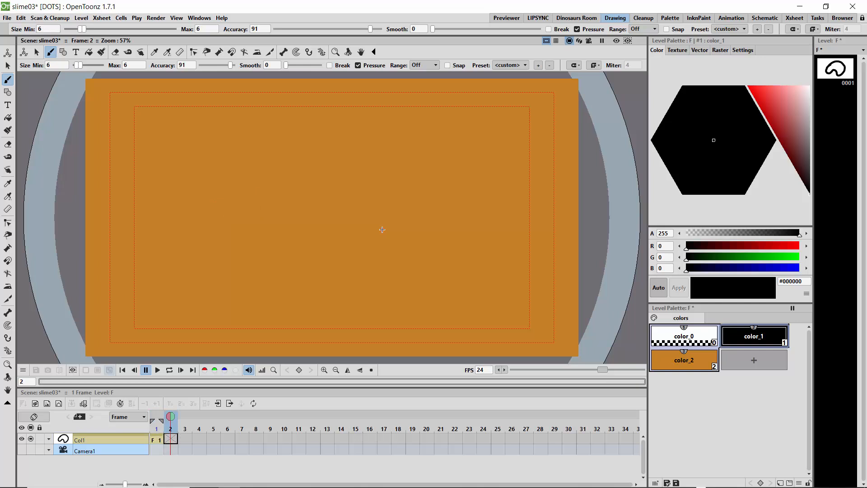
pyautogui.click(157, 417)
pyautogui.moveTo(162, 425)
pyautogui.mouseDown()
pyautogui.moveTo(658, 434)
pyautogui.moveTo(408, 417)
pyautogui.moveTo(422, 424)
pyautogui.mouseUp()
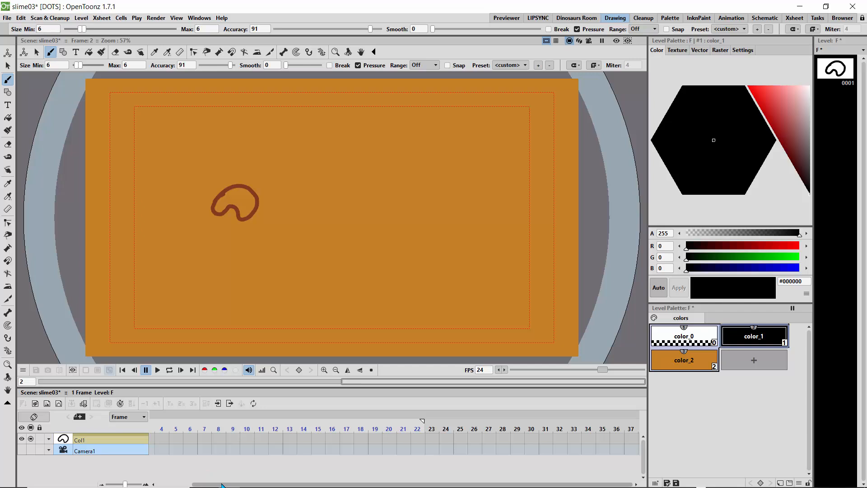
pyautogui.moveTo(222, 484); pyautogui.dragTo(183, 484)
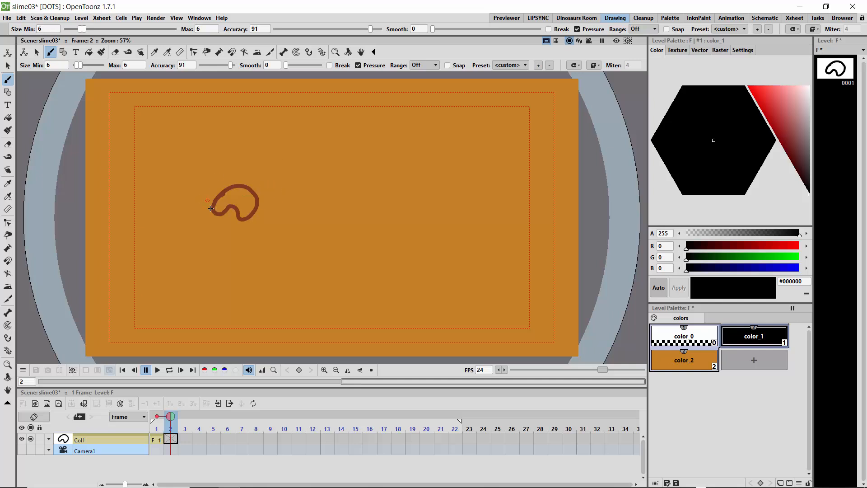
# - Draw a closed black blob on frame 2, stretched farther right than the frame 1 outline, and compare the two frames
pyautogui.moveTo(212, 204)
pyautogui.mouseDown()
pyautogui.moveTo(245, 182)
pyautogui.moveTo(270, 197)
pyautogui.moveTo(270, 209)
pyautogui.moveTo(247, 214)
pyautogui.mouseUp()
pyautogui.moveTo(228, 211)
pyautogui.mouseDown()
pyautogui.moveTo(213, 216)
pyautogui.moveTo(210, 204)
pyautogui.mouseUp()
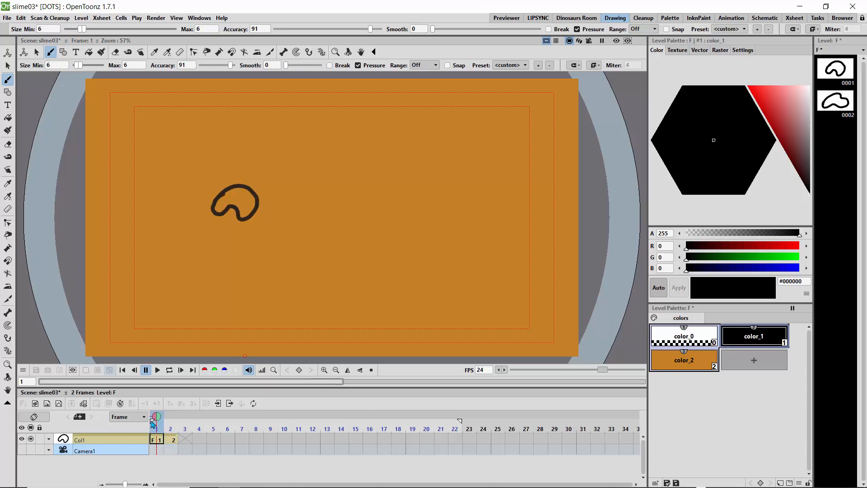
pyautogui.click(183, 423)
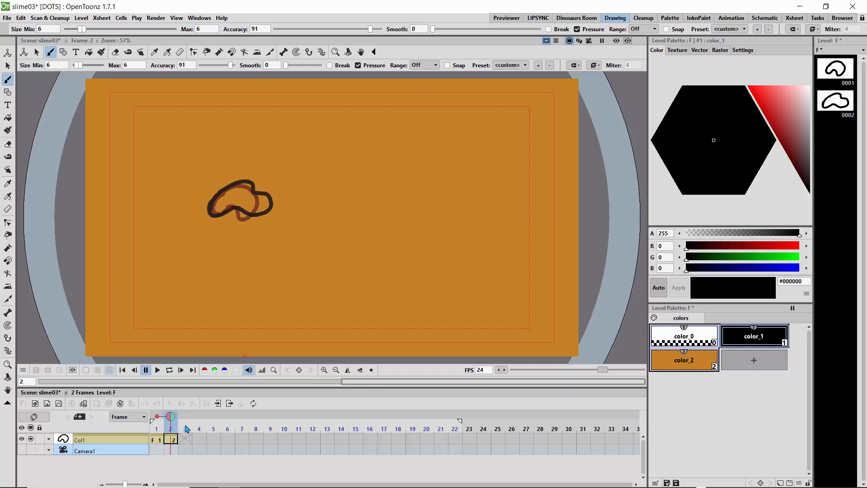
# - Step through frames 2 to 5 to examine how the onion skin follows the current frame
pyautogui.click(199, 433)
pyautogui.press('Right')
pyautogui.press('Right')
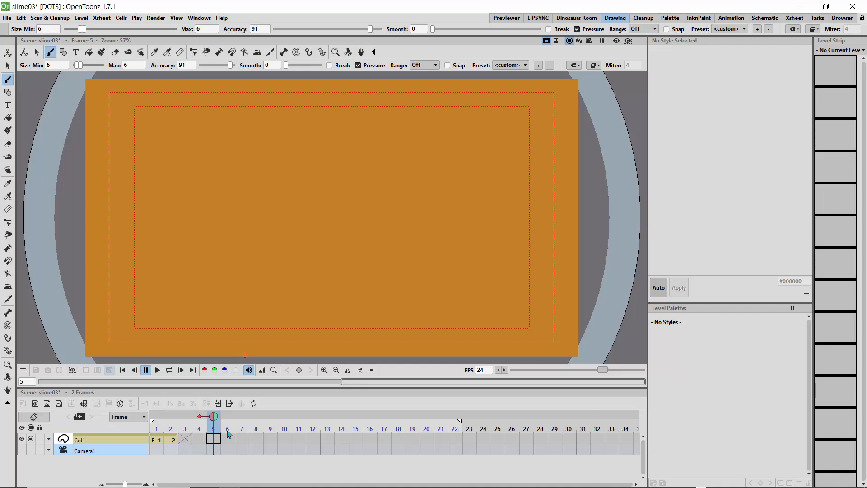
pyautogui.click(197, 431)
pyautogui.click(185, 433)
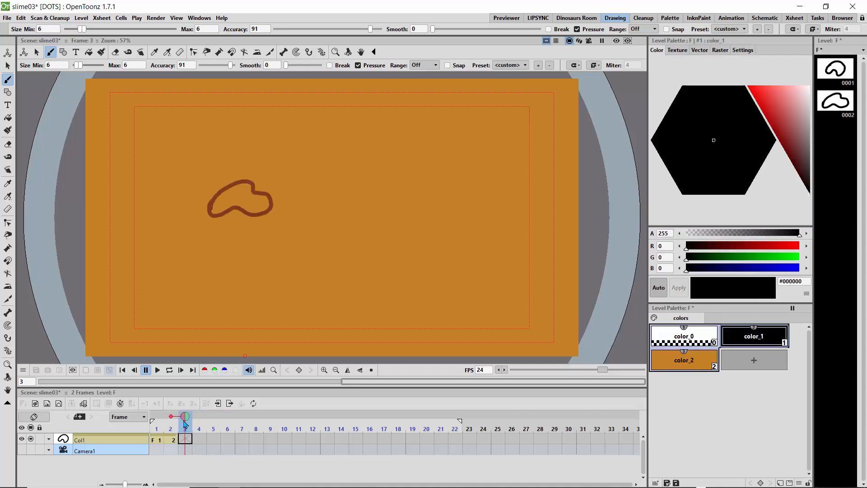
pyautogui.click(173, 421)
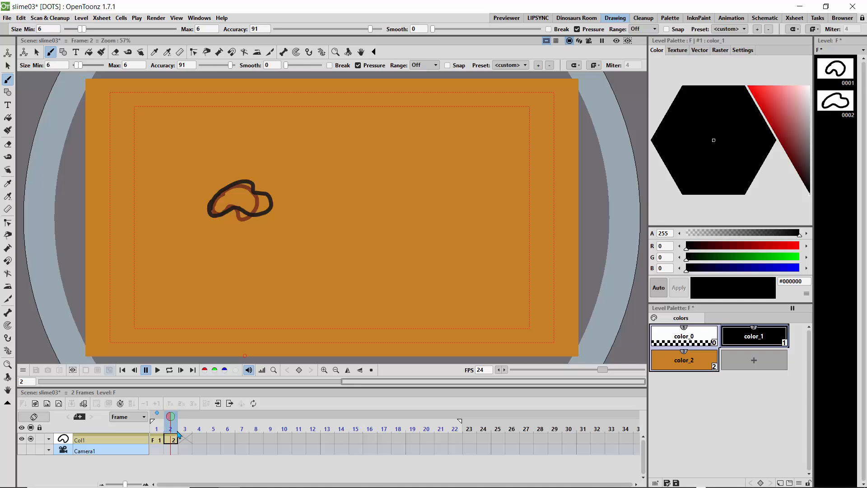
# - On frame 11, switch frame 1's onion skin from fixed to relative and turn it off
pyautogui.moveTo(171, 416)
pyautogui.mouseDown()
pyautogui.moveTo(341, 416)
pyautogui.moveTo(299, 416)
pyautogui.mouseUp()
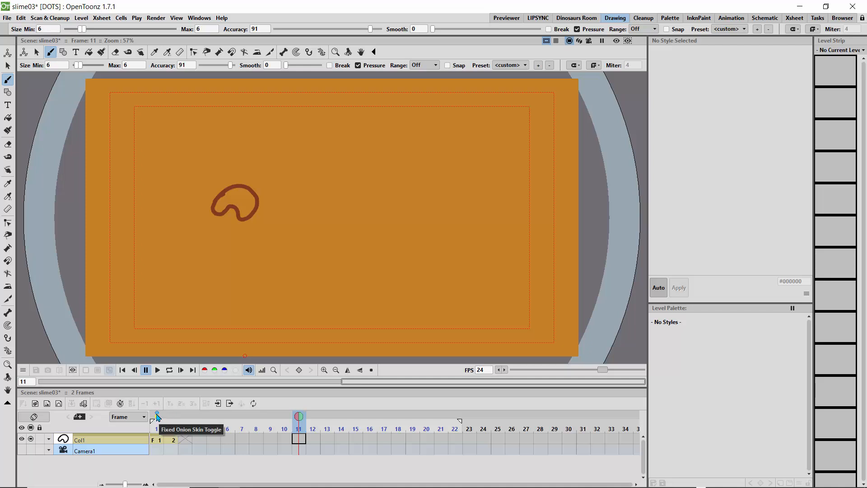
pyautogui.click(157, 415)
pyautogui.click(157, 416)
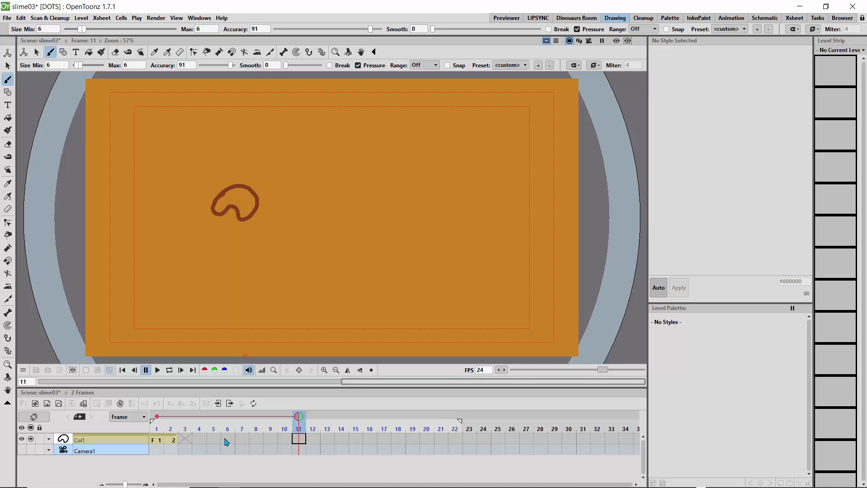
pyautogui.moveTo(343, 426)
pyautogui.mouseDown()
pyautogui.moveTo(461, 433)
pyautogui.moveTo(255, 429)
pyautogui.moveTo(298, 435)
pyautogui.mouseUp()
pyautogui.click(157, 416)
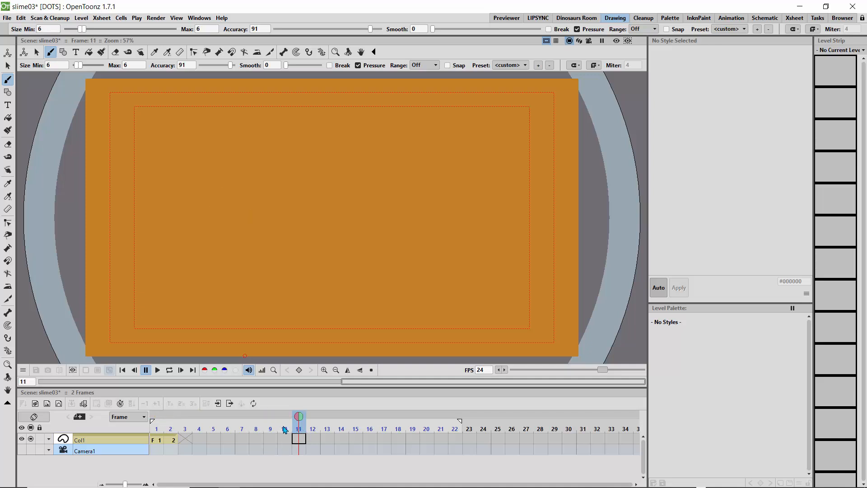
# - On frame 3, show frames 2 and 4 as relative onion skins, leaving frame 1 out
pyautogui.moveTo(299, 418); pyautogui.dragTo(175, 422)
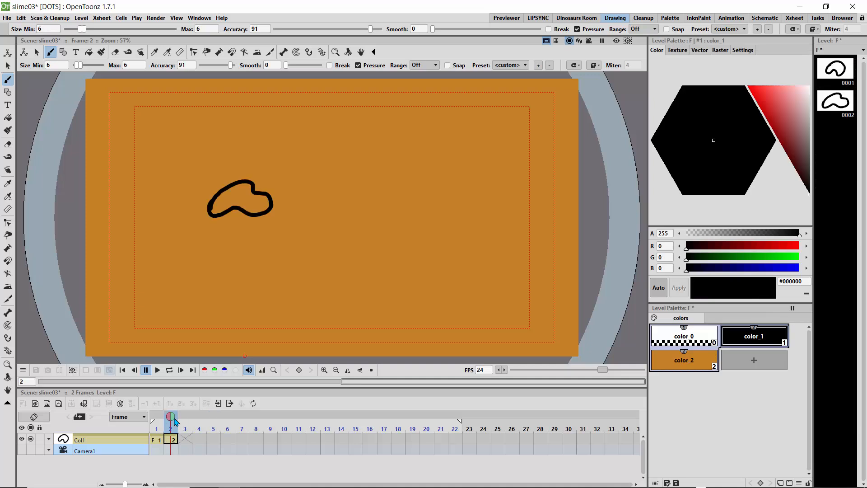
pyautogui.click(183, 421)
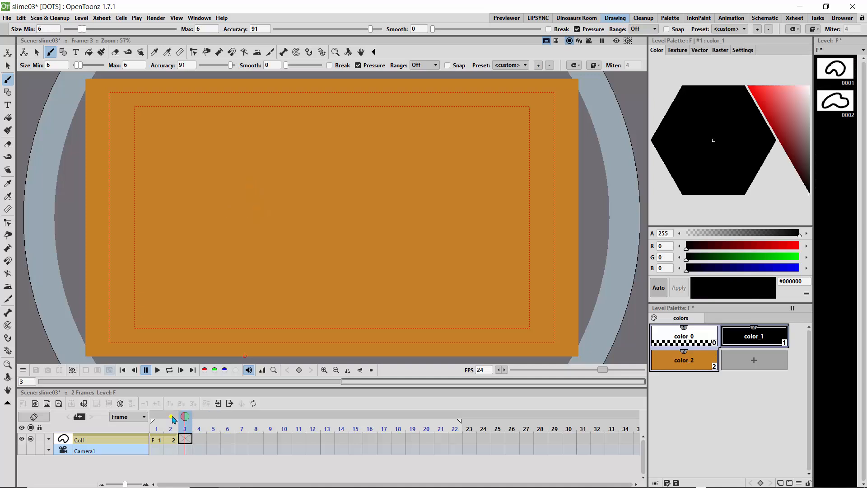
pyautogui.click(171, 416)
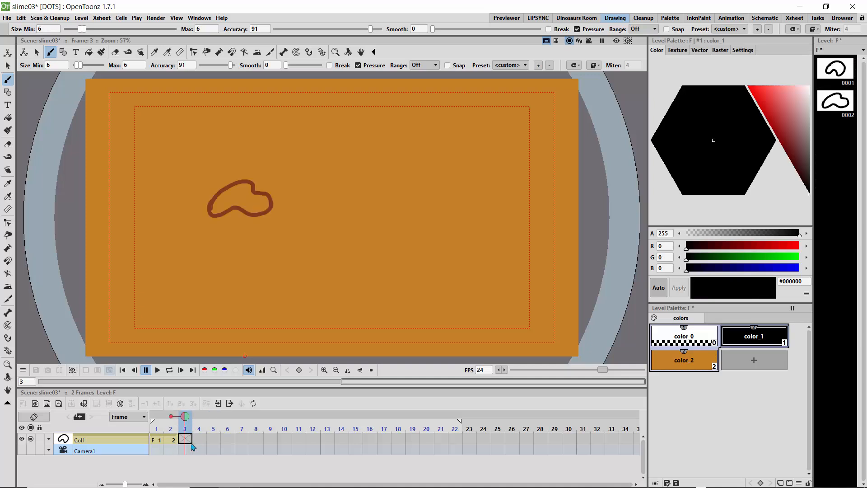
pyautogui.click(156, 416)
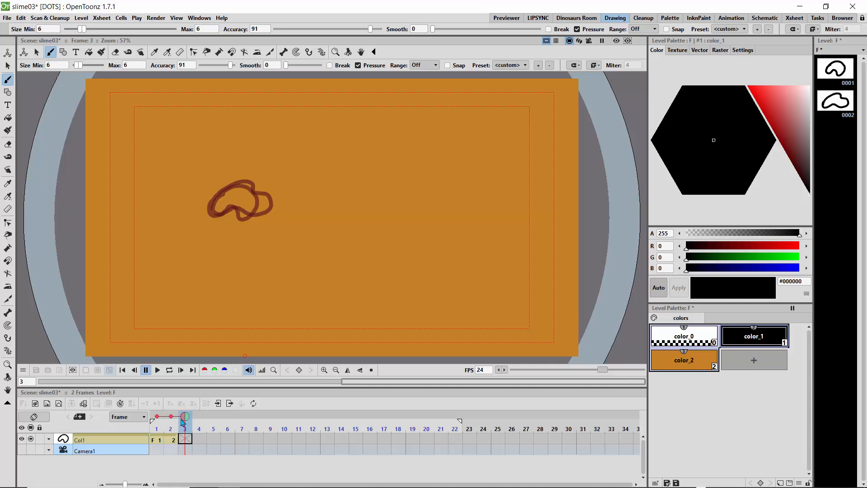
pyautogui.click(156, 416)
pyautogui.click(199, 416)
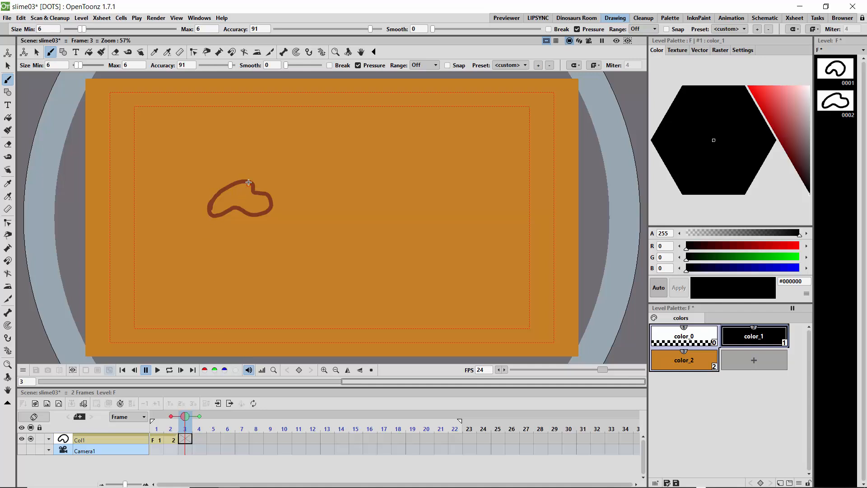
# - Draw a slightly wider blob outline on frame 3, check it from frame 2, and turn off the next-frame onion skin
pyautogui.moveTo(212, 209)
pyautogui.mouseDown()
pyautogui.moveTo(245, 185)
pyautogui.moveTo(279, 205)
pyautogui.moveTo(260, 219)
pyautogui.moveTo(244, 210)
pyautogui.moveTo(211, 207)
pyautogui.mouseUp()
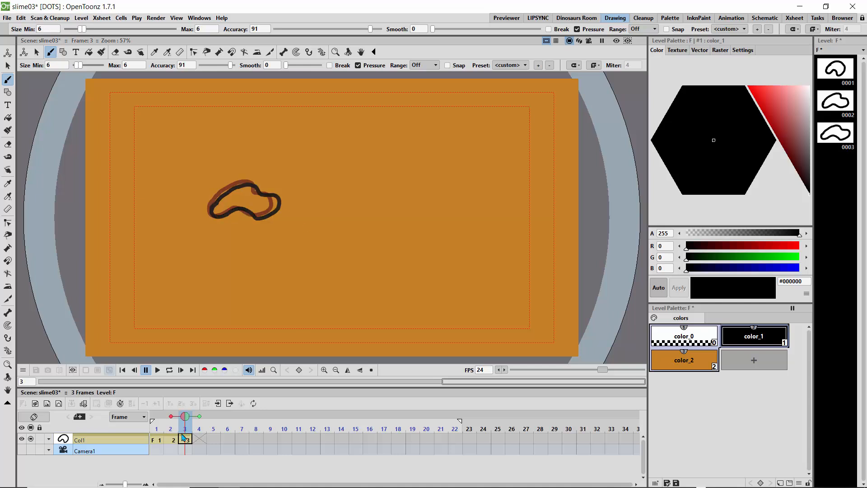
pyautogui.click(173, 419)
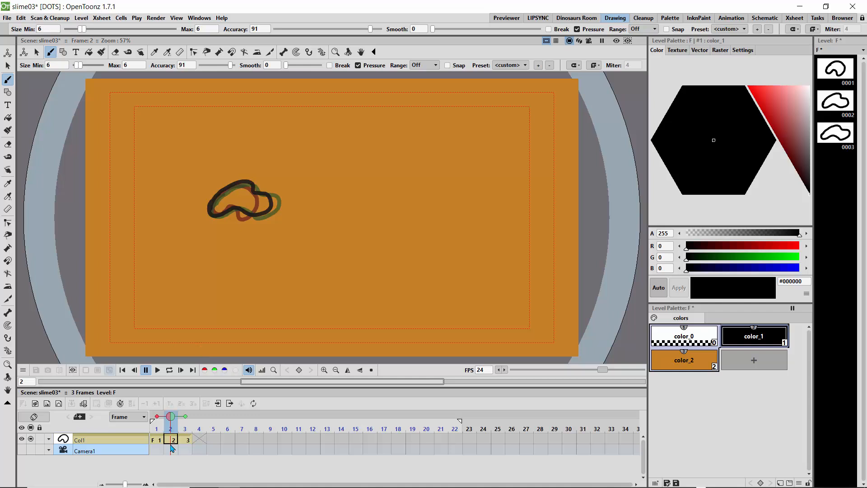
pyautogui.click(186, 422)
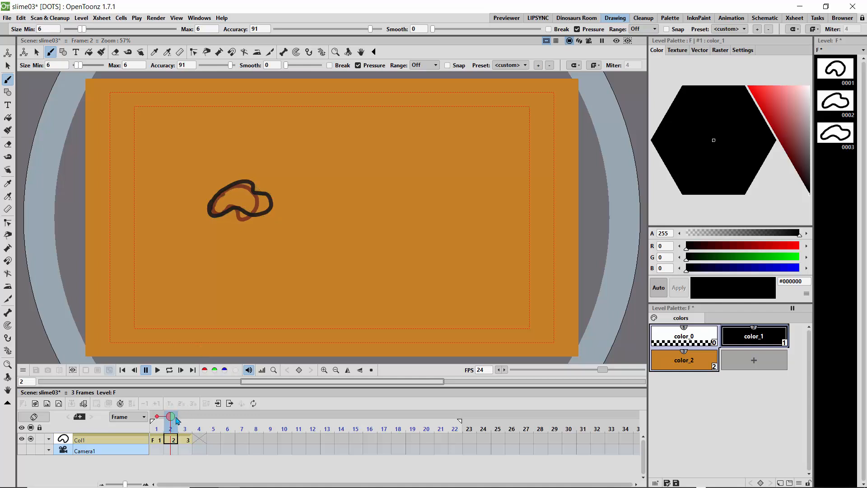
# - Draw a blob with a single broad hump on frame 4 and a rounder bean shape shifted left on frame 5
pyautogui.click(199, 422)
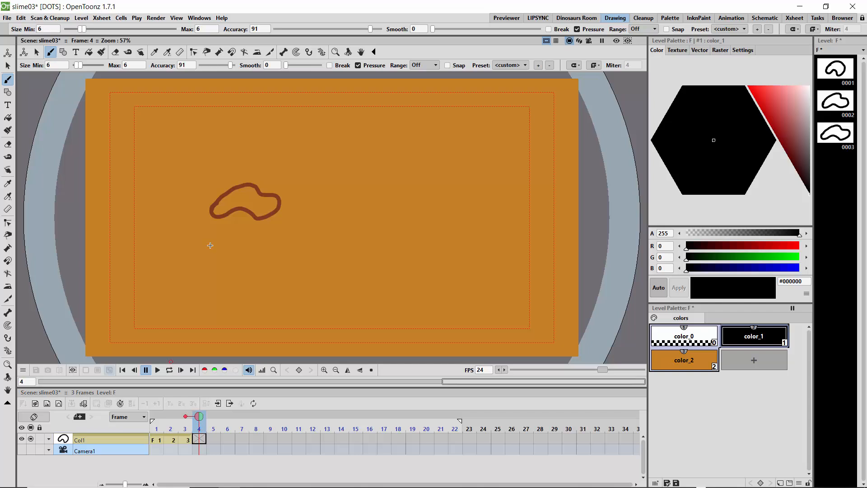
pyautogui.moveTo(214, 209)
pyautogui.mouseDown()
pyautogui.moveTo(231, 186)
pyautogui.moveTo(275, 188)
pyautogui.moveTo(280, 205)
pyautogui.moveTo(262, 215)
pyautogui.moveTo(212, 210)
pyautogui.mouseUp()
pyautogui.click(209, 422)
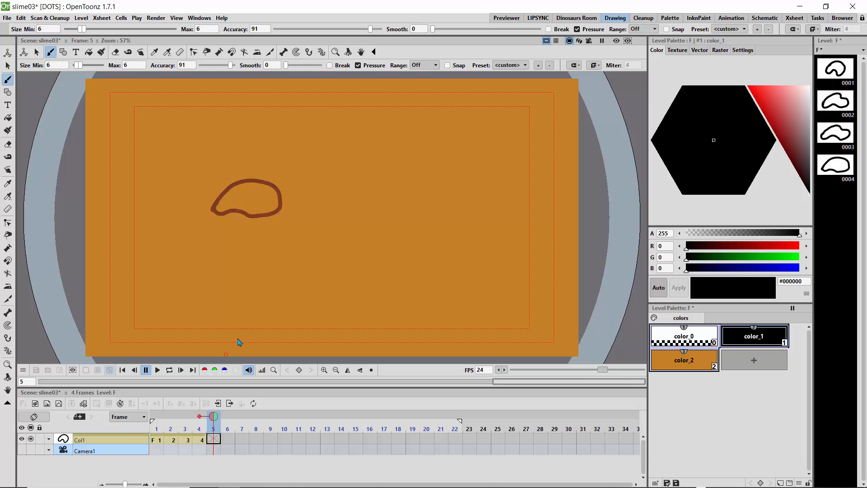
pyautogui.moveTo(259, 183)
pyautogui.mouseDown()
pyautogui.moveTo(207, 182)
pyautogui.moveTo(212, 210)
pyautogui.moveTo(242, 214)
pyautogui.moveTo(260, 183)
pyautogui.mouseUp()
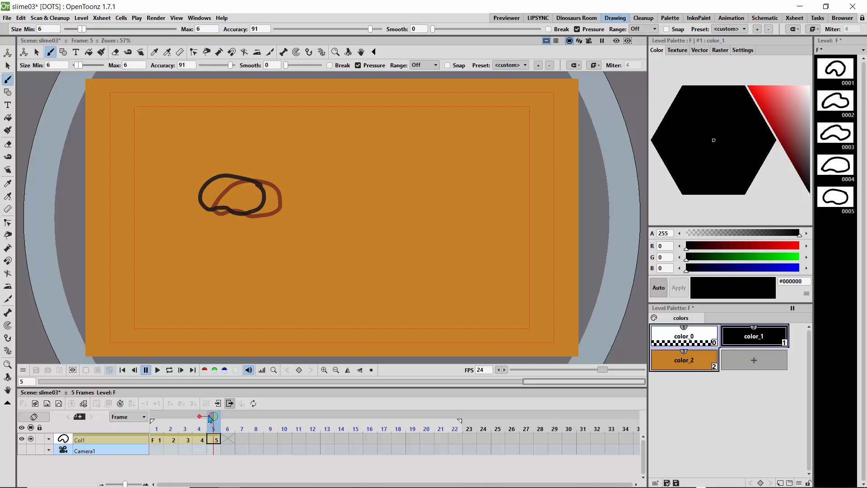
# - Draw a peanut-shaped blob extending right on frame 6 and a slightly flatter version on frame 7
pyautogui.click(227, 422)
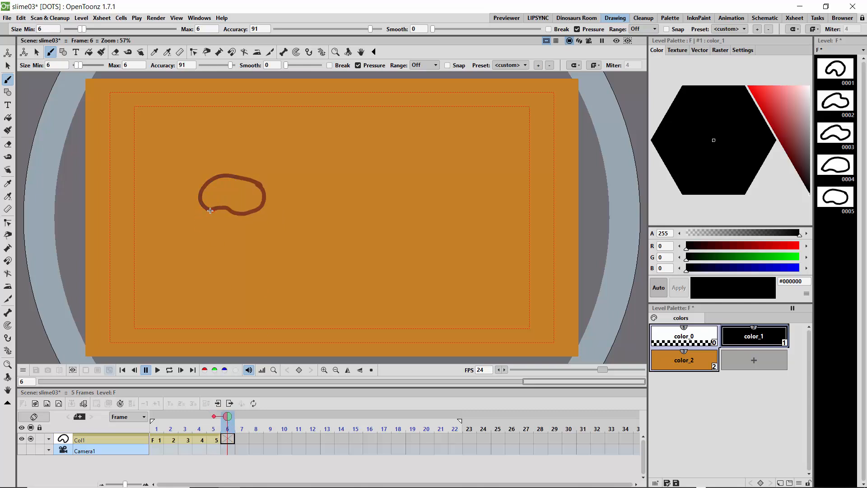
pyautogui.moveTo(210, 211)
pyautogui.mouseDown()
pyautogui.moveTo(216, 180)
pyautogui.moveTo(236, 175)
pyautogui.moveTo(270, 184)
pyautogui.moveTo(283, 200)
pyautogui.moveTo(277, 214)
pyautogui.moveTo(209, 209)
pyautogui.mouseUp()
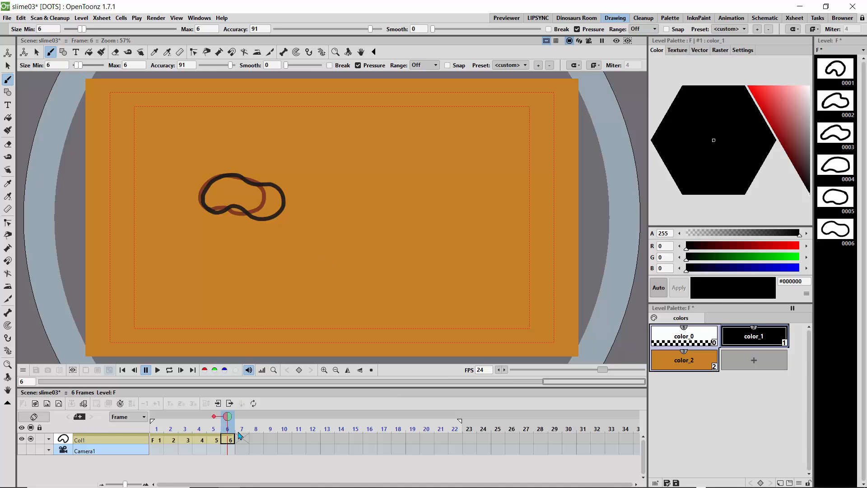
pyautogui.click(248, 421)
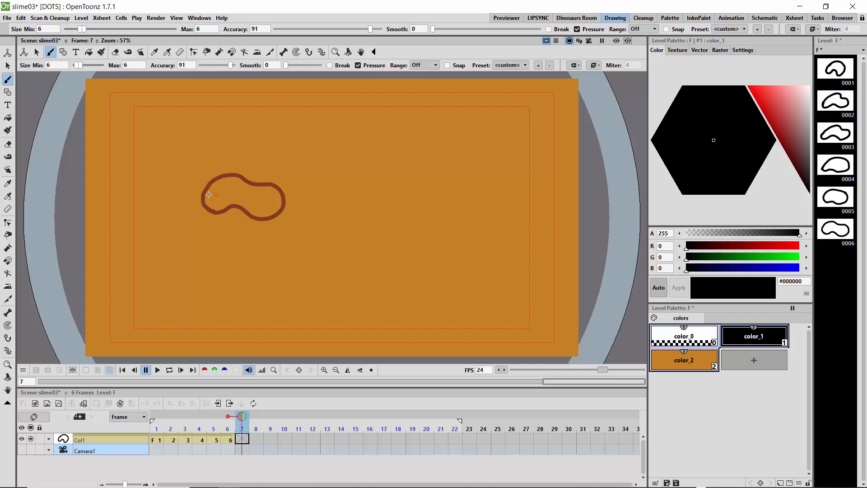
pyautogui.moveTo(209, 194)
pyautogui.mouseDown()
pyautogui.moveTo(220, 178)
pyautogui.moveTo(234, 179)
pyautogui.moveTo(270, 185)
pyautogui.moveTo(278, 204)
pyautogui.moveTo(225, 211)
pyautogui.moveTo(210, 185)
pyautogui.mouseUp()
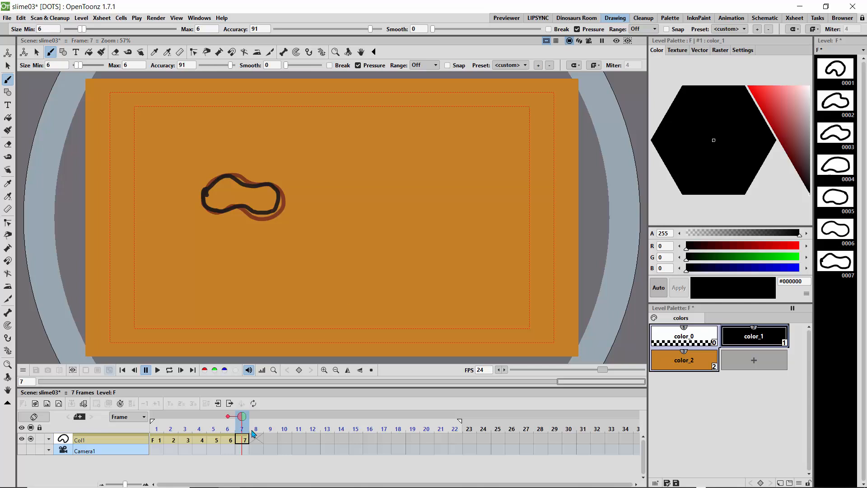
# - Draw a smaller blob with a narrow right end on frame 8 and a peanut shape with a small right lobe on frame 9
pyautogui.moveTo(243, 421); pyautogui.dragTo(253, 423)
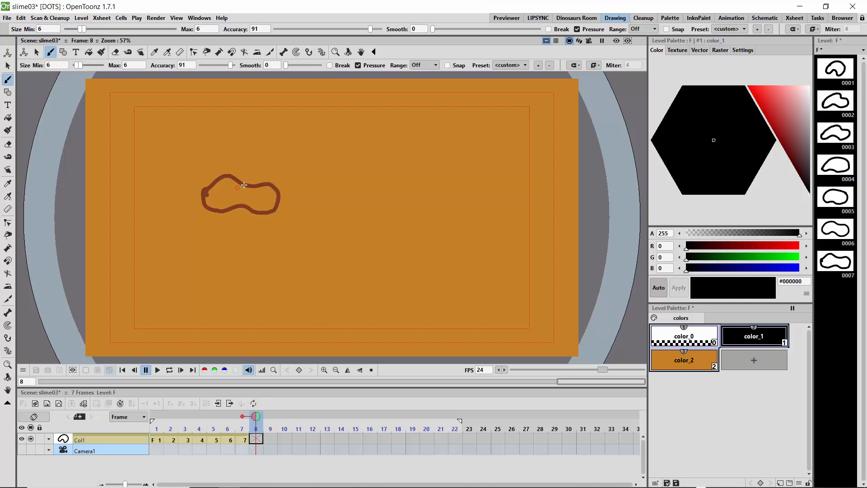
pyautogui.moveTo(250, 185)
pyautogui.mouseDown()
pyautogui.moveTo(239, 173)
pyautogui.moveTo(207, 187)
pyautogui.moveTo(222, 204)
pyautogui.moveTo(252, 207)
pyautogui.moveTo(263, 189)
pyautogui.moveTo(250, 184)
pyautogui.mouseUp()
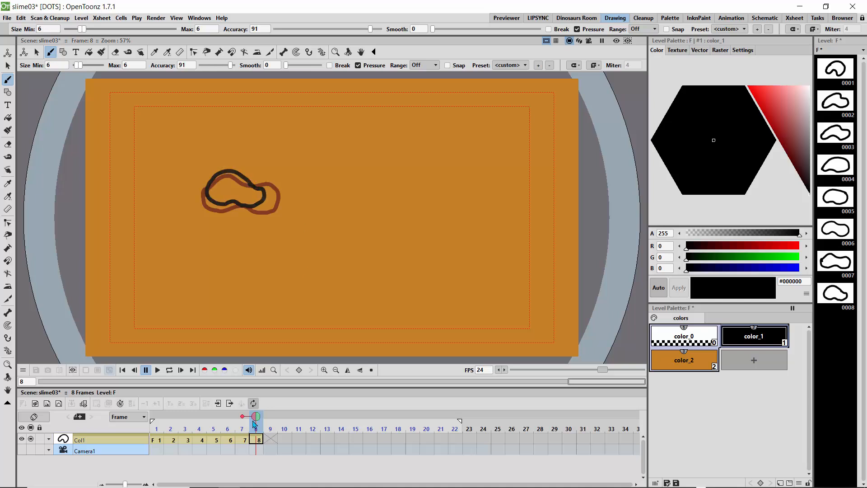
pyautogui.moveTo(259, 417); pyautogui.dragTo(267, 416)
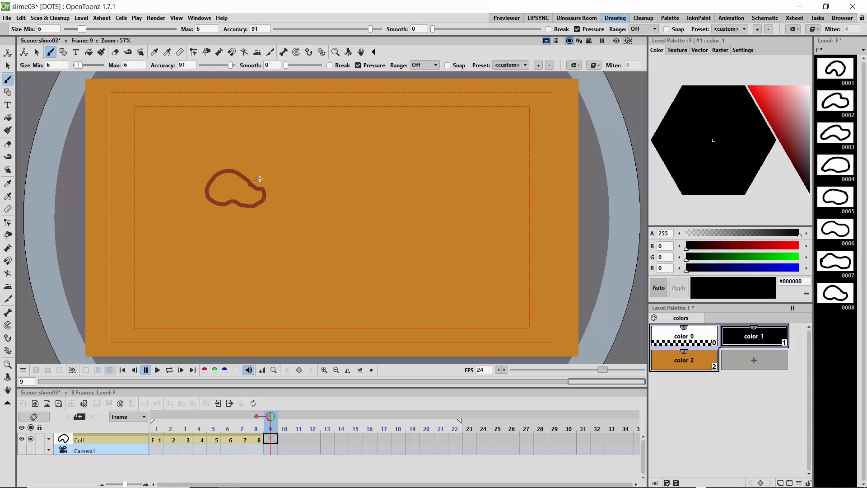
pyautogui.moveTo(262, 179)
pyautogui.mouseDown()
pyautogui.moveTo(223, 173)
pyautogui.moveTo(205, 180)
pyautogui.moveTo(212, 200)
pyautogui.moveTo(253, 201)
pyautogui.moveTo(268, 201)
pyautogui.moveTo(251, 181)
pyautogui.mouseUp()
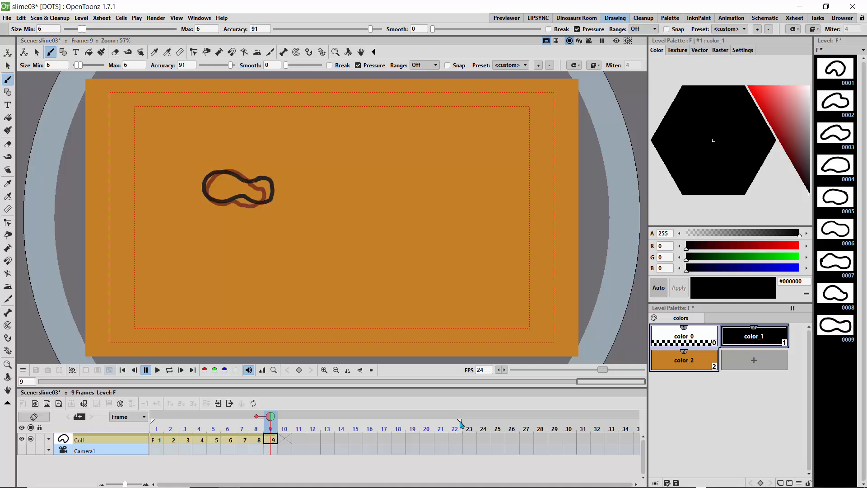
# - Shorten the playback range to end at frame 11 and preview the blob animation in a loop
pyautogui.moveTo(459, 421)
pyautogui.mouseDown()
pyautogui.moveTo(426, 430)
pyautogui.moveTo(295, 425)
pyautogui.mouseUp()
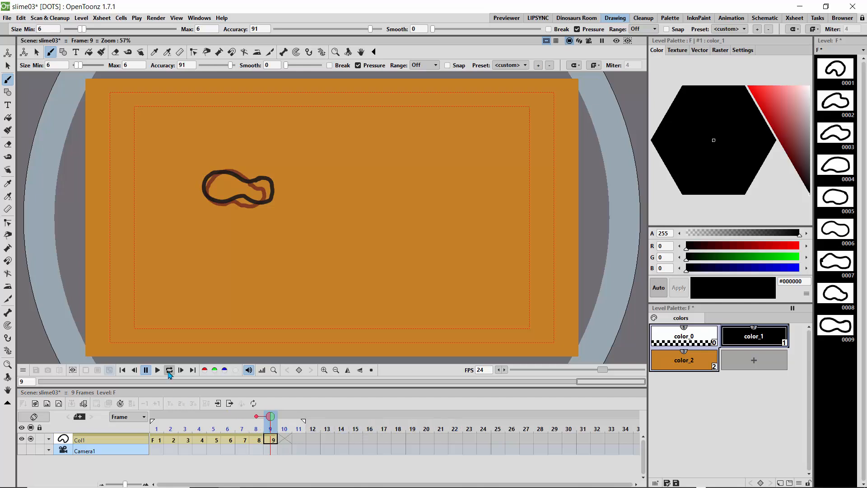
pyautogui.click(169, 370)
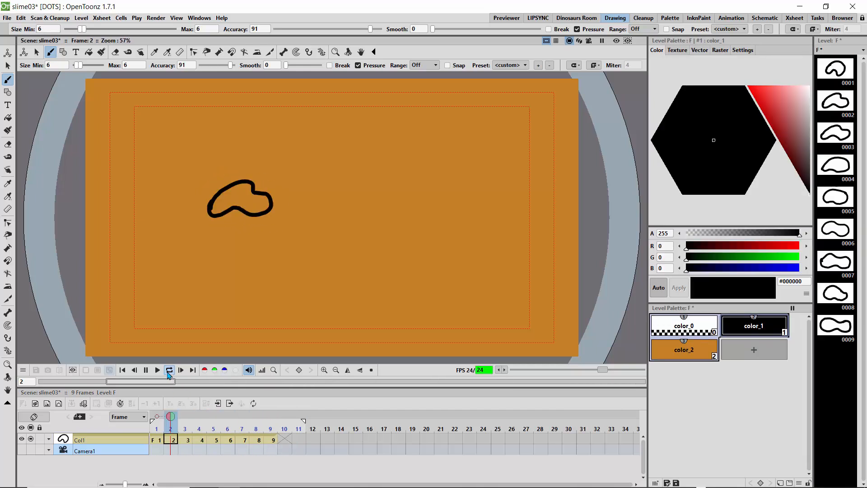
pyautogui.click(169, 370)
pyautogui.click(170, 370)
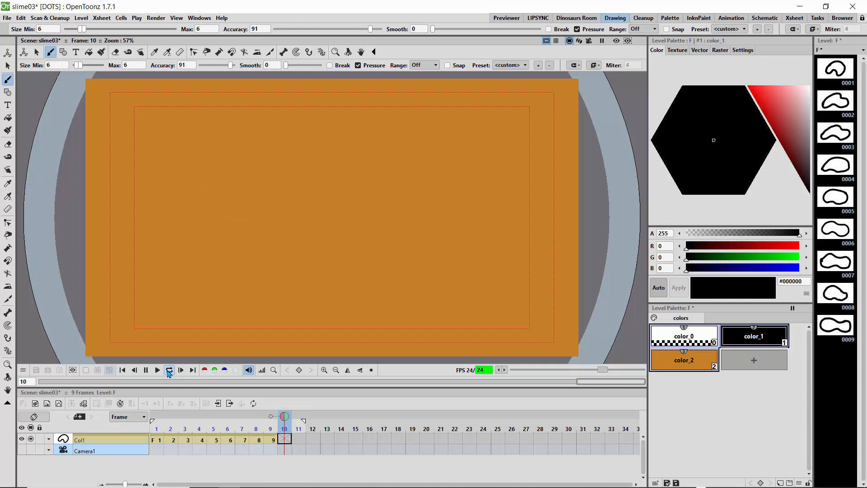
pyautogui.click(217, 440)
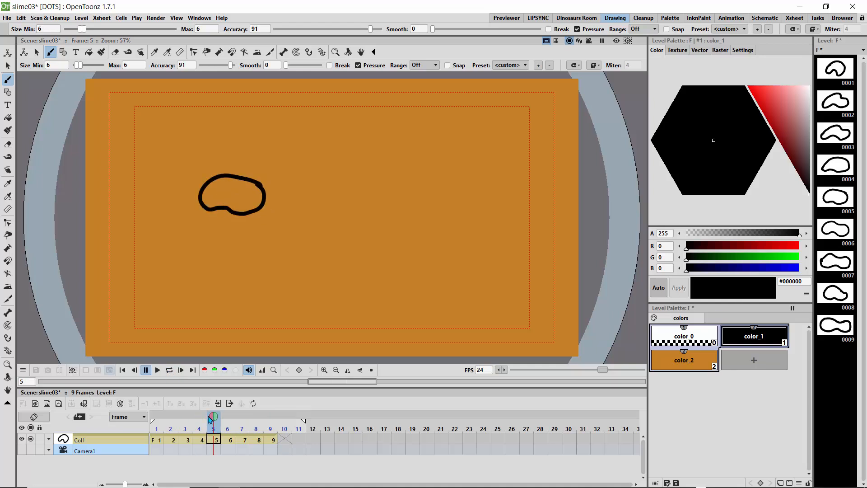
pyautogui.moveTo(211, 418)
pyautogui.mouseDown()
pyautogui.moveTo(160, 420)
pyautogui.moveTo(270, 418)
pyautogui.moveTo(213, 418)
pyautogui.moveTo(242, 418)
pyautogui.mouseUp()
# - On frame 10, show frame 9 as an onion skin and draw a peanut-shaped blob shifted right with a larger right lobe
pyautogui.click(287, 429)
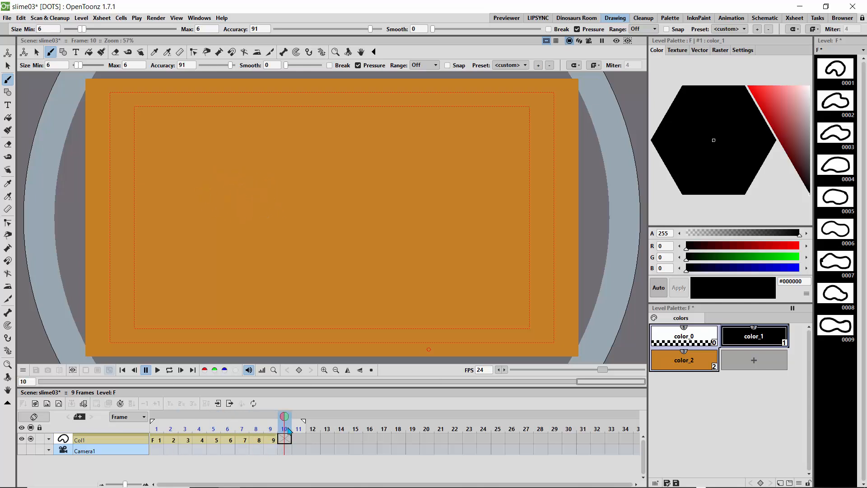
pyautogui.click(284, 442)
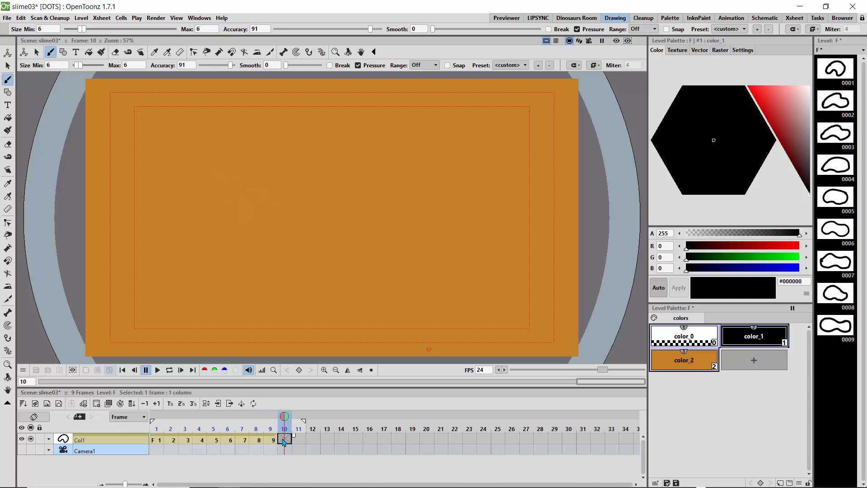
pyautogui.click(271, 416)
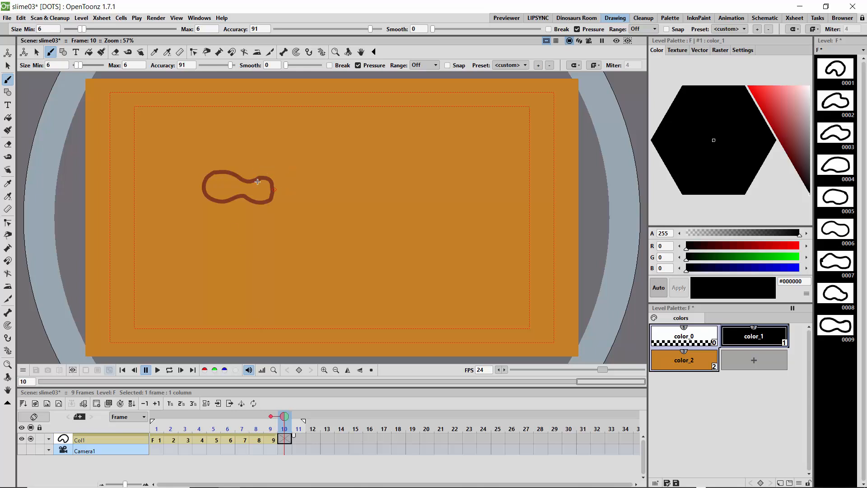
pyautogui.moveTo(218, 175)
pyautogui.mouseDown()
pyautogui.moveTo(223, 199)
pyautogui.moveTo(273, 205)
pyautogui.moveTo(287, 188)
pyautogui.moveTo(263, 170)
pyautogui.moveTo(229, 175)
pyautogui.mouseUp()
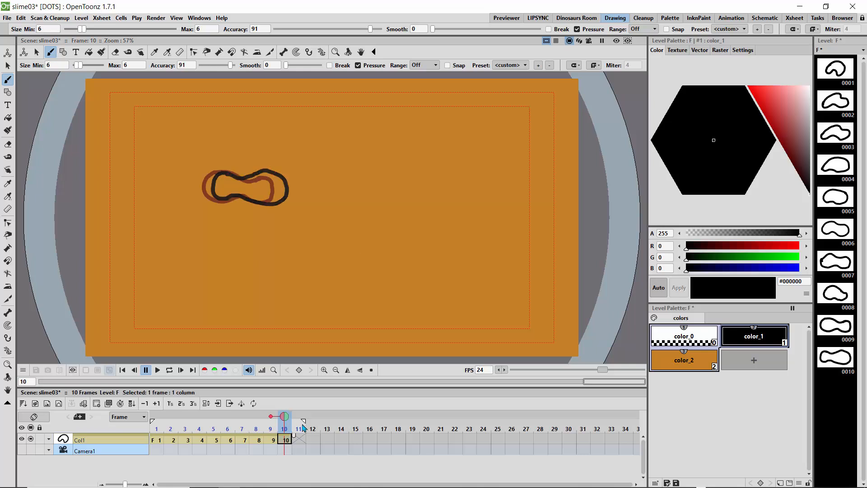
# - Extend the playback range to frame 19 and draw a blob with a larger right lobe on frame 11 over frame 10's onion skin
pyautogui.moveTo(304, 423); pyautogui.dragTo(417, 422)
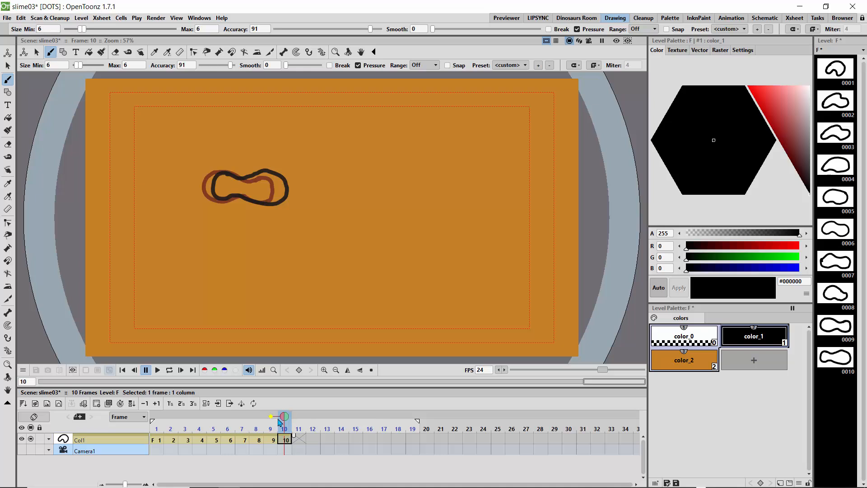
pyautogui.click(271, 417)
pyautogui.click(272, 417)
pyautogui.click(298, 426)
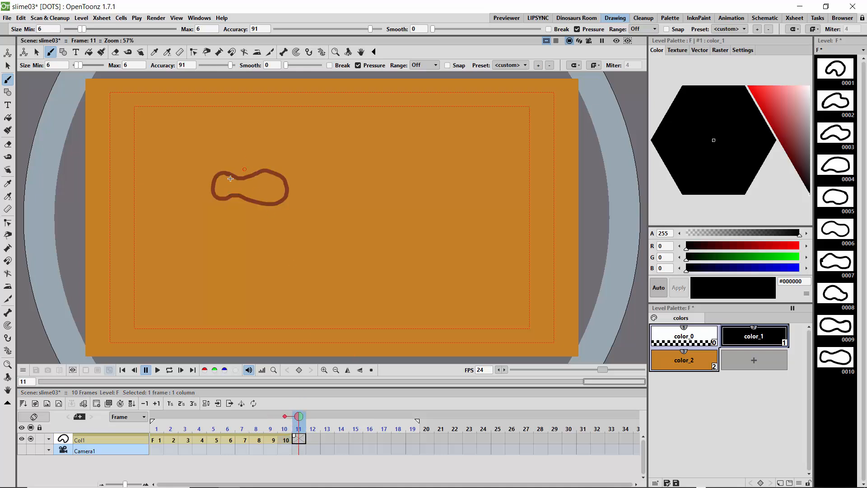
pyautogui.moveTo(224, 174)
pyautogui.mouseDown()
pyautogui.moveTo(278, 164)
pyautogui.moveTo(306, 173)
pyautogui.moveTo(302, 203)
pyautogui.moveTo(229, 198)
pyautogui.moveTo(218, 192)
pyautogui.moveTo(228, 173)
pyautogui.mouseUp()
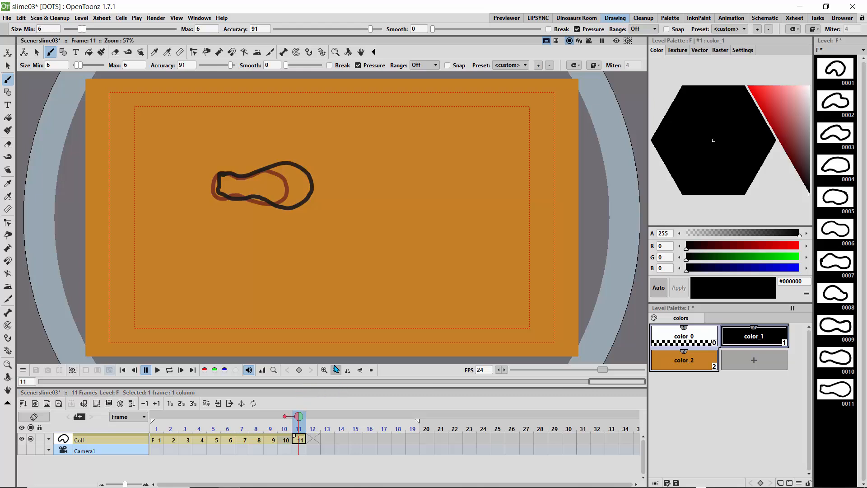
# - Draw a blob stretched further right on frame 12 and a near-matching one with a narrower neck on frame 13
pyautogui.click(311, 421)
pyautogui.moveTo(223, 174)
pyautogui.mouseDown()
pyautogui.moveTo(294, 163)
pyautogui.moveTo(331, 179)
pyautogui.moveTo(319, 209)
pyautogui.moveTo(279, 211)
pyautogui.moveTo(229, 200)
pyautogui.moveTo(214, 191)
pyautogui.moveTo(232, 174)
pyautogui.mouseUp()
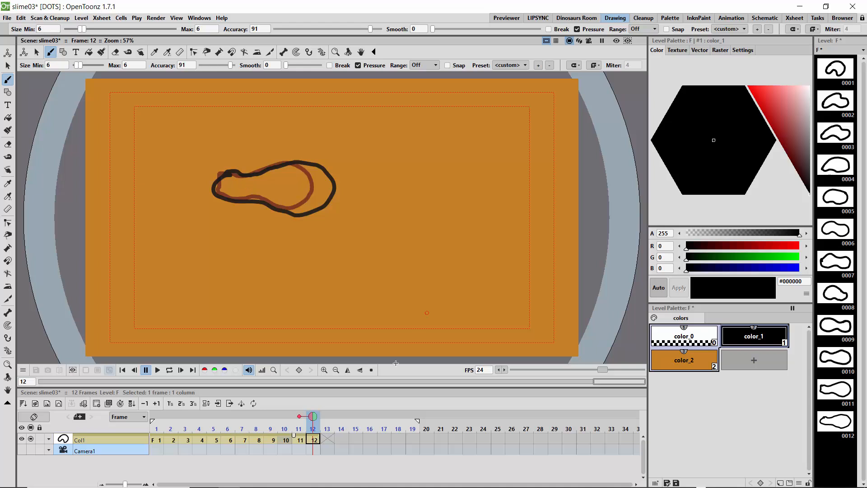
pyautogui.moveTo(313, 417); pyautogui.dragTo(325, 422)
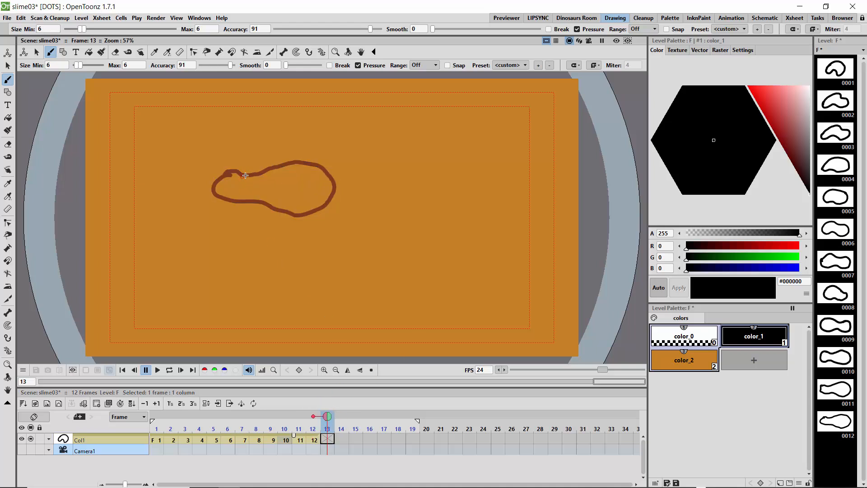
pyautogui.moveTo(245, 176)
pyautogui.mouseDown()
pyautogui.moveTo(221, 177)
pyautogui.moveTo(217, 190)
pyautogui.moveTo(282, 213)
pyautogui.moveTo(321, 210)
pyautogui.moveTo(328, 168)
pyautogui.moveTo(295, 161)
pyautogui.moveTo(260, 178)
pyautogui.moveTo(238, 171)
pyautogui.mouseUp()
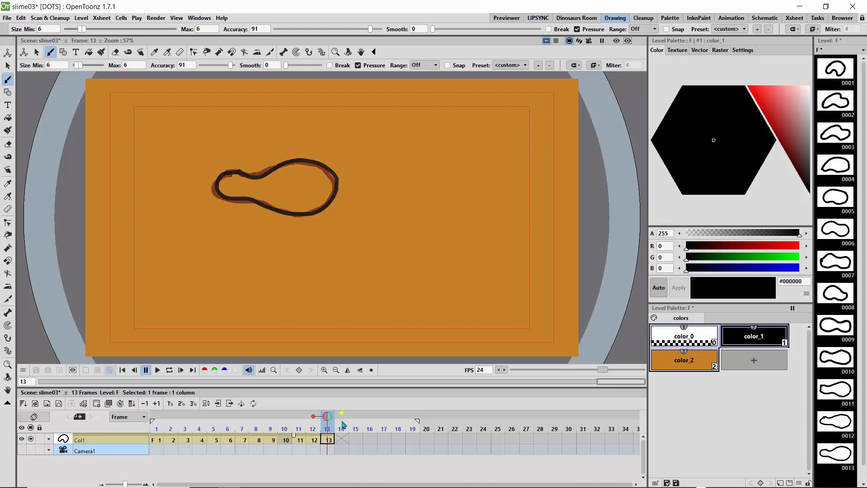
# - Draw a rounded oval without the small left lobe on frame 14 and a peanut-shaped blob shifted slightly right on frame 15
pyautogui.moveTo(328, 419); pyautogui.dragTo(341, 418)
pyautogui.moveTo(248, 176)
pyautogui.mouseDown()
pyautogui.moveTo(292, 156)
pyautogui.moveTo(323, 159)
pyautogui.moveTo(342, 184)
pyautogui.moveTo(328, 212)
pyautogui.moveTo(300, 218)
pyautogui.moveTo(258, 204)
pyautogui.moveTo(256, 172)
pyautogui.mouseUp()
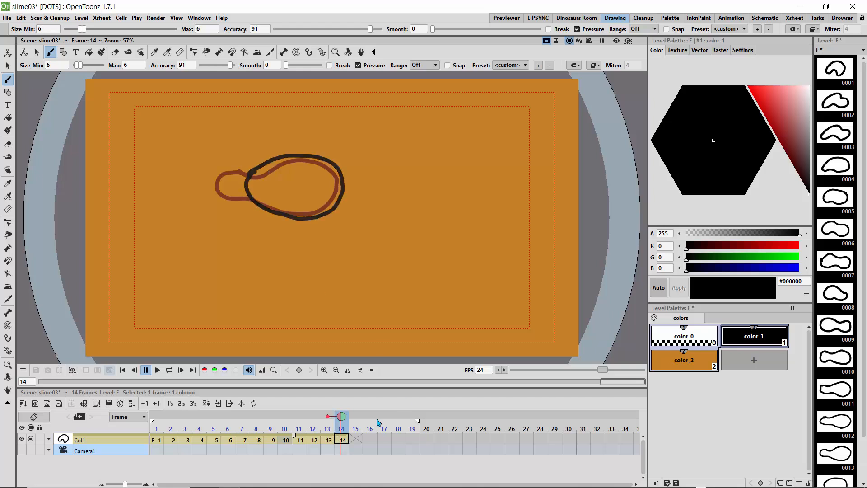
pyautogui.moveTo(341, 416); pyautogui.dragTo(356, 416)
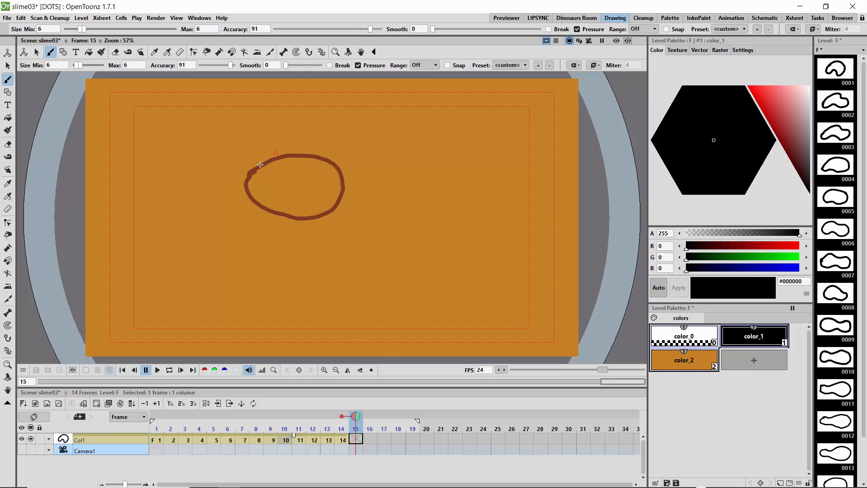
pyautogui.moveTo(256, 172)
pyautogui.mouseDown()
pyautogui.moveTo(294, 158)
pyautogui.moveTo(351, 176)
pyautogui.moveTo(332, 216)
pyautogui.moveTo(261, 201)
pyautogui.mouseUp()
pyautogui.moveTo(254, 178); pyautogui.dragTo(256, 169)
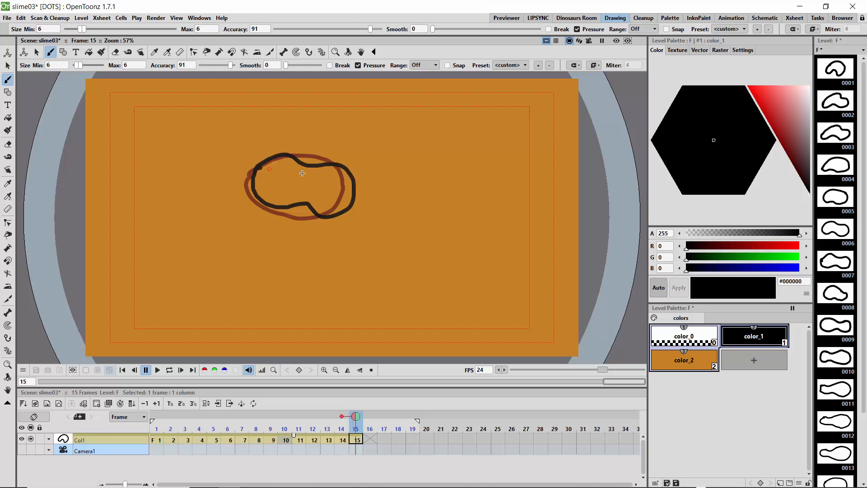
# - Draw a slightly narrower peanut shape on frame 16 and one shifted right with a larger right lobe on frame 17
pyautogui.click(368, 419)
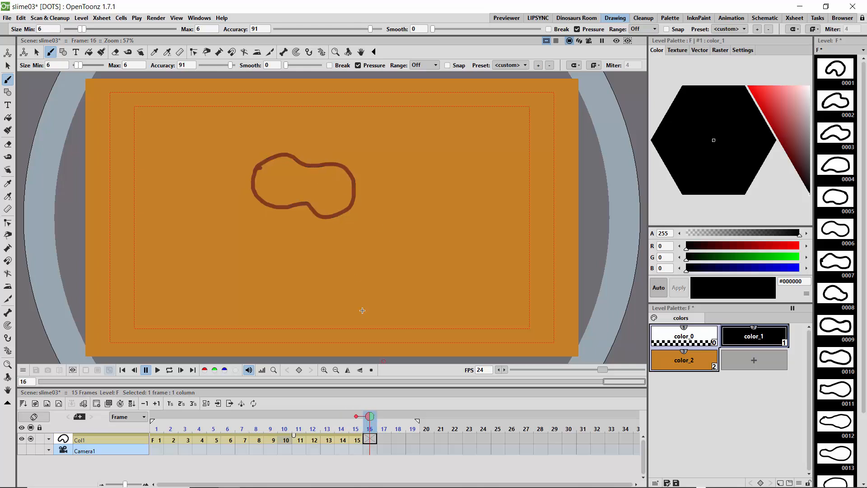
pyautogui.moveTo(298, 159)
pyautogui.mouseDown()
pyautogui.moveTo(269, 198)
pyautogui.moveTo(350, 205)
pyautogui.moveTo(339, 165)
pyautogui.moveTo(296, 159)
pyautogui.mouseUp()
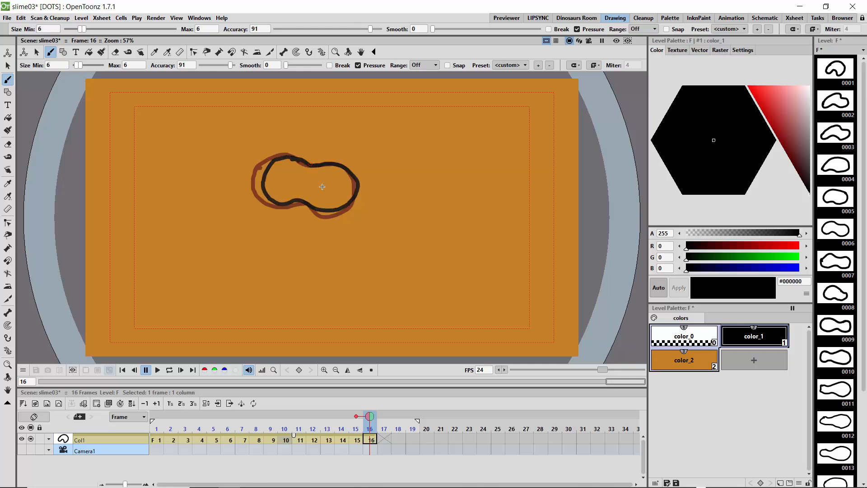
pyautogui.click(379, 419)
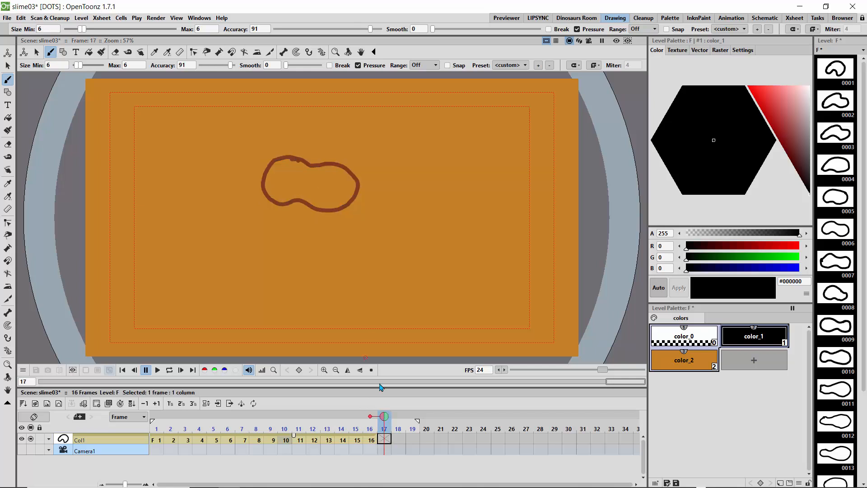
pyautogui.moveTo(322, 162)
pyautogui.mouseDown()
pyautogui.moveTo(284, 169)
pyautogui.moveTo(279, 187)
pyautogui.moveTo(359, 211)
pyautogui.moveTo(373, 185)
pyautogui.moveTo(353, 165)
pyautogui.moveTo(319, 163)
pyautogui.mouseUp()
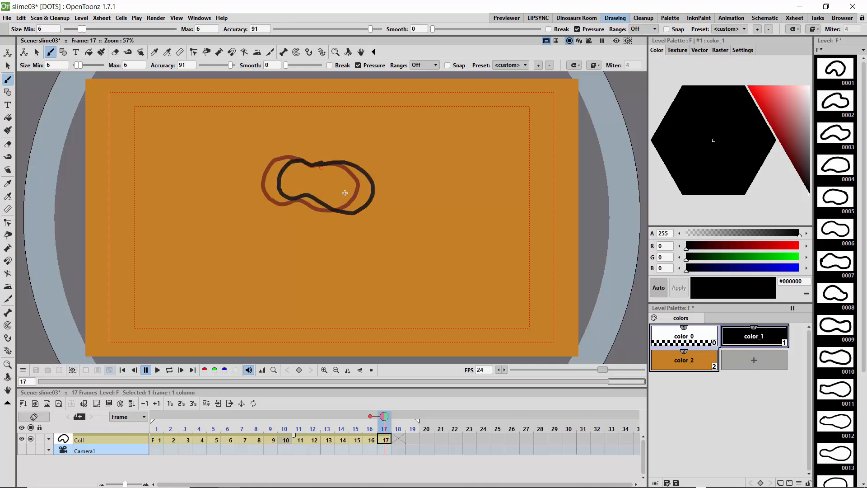
# - Draw a bean-shaped blob further right on frame 18 and a flatter one shifted right again on frame 19
pyautogui.click(394, 420)
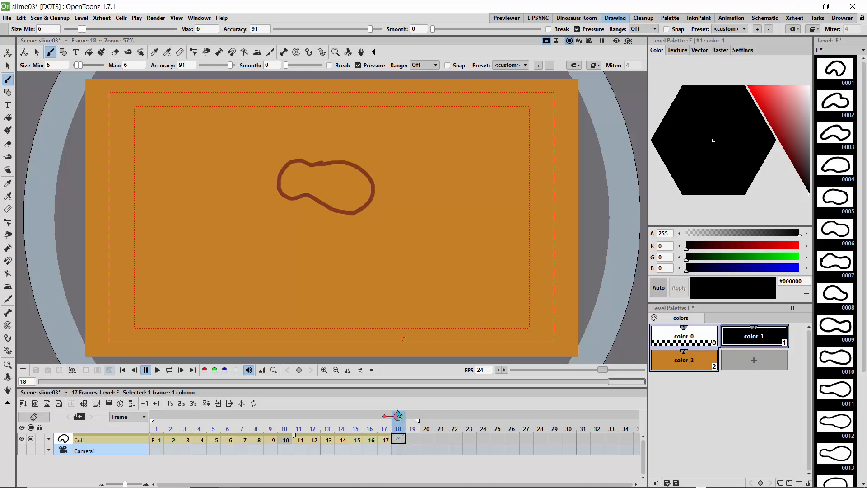
pyautogui.moveTo(348, 166)
pyautogui.mouseDown()
pyautogui.moveTo(308, 178)
pyautogui.moveTo(311, 192)
pyautogui.moveTo(387, 208)
pyautogui.moveTo(393, 177)
pyautogui.moveTo(358, 168)
pyautogui.mouseUp()
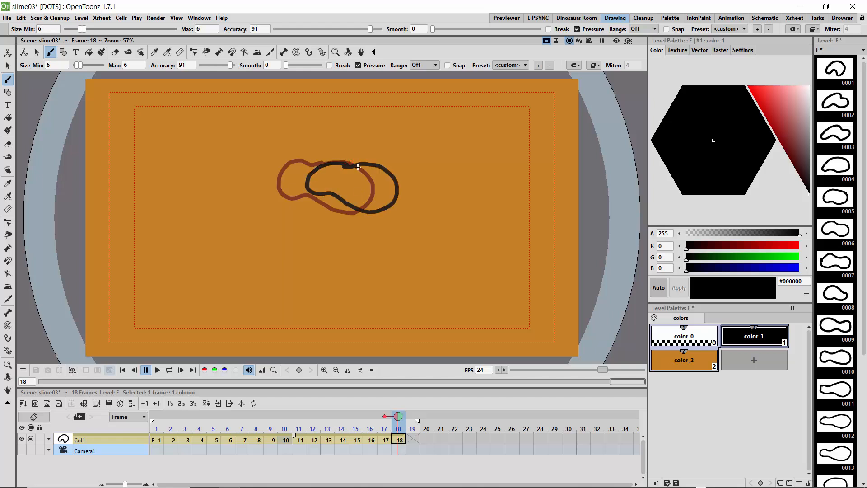
pyautogui.click(412, 421)
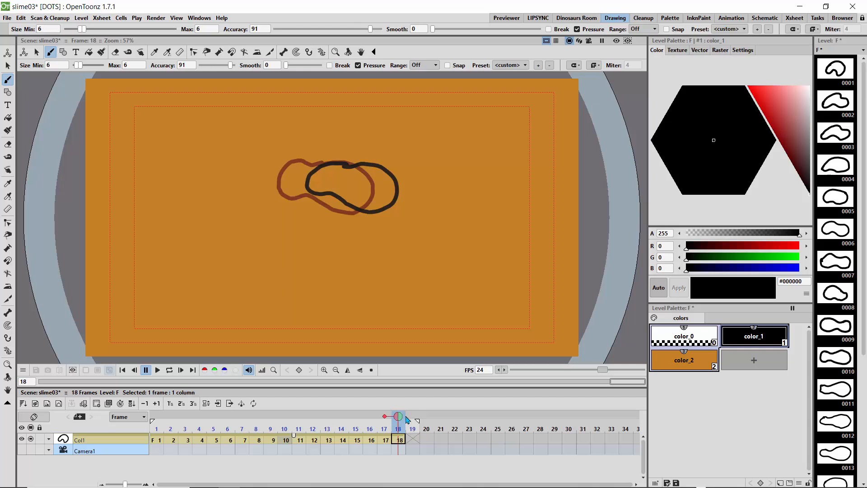
pyautogui.moveTo(366, 167)
pyautogui.mouseDown()
pyautogui.moveTo(329, 187)
pyautogui.moveTo(341, 199)
pyautogui.moveTo(388, 210)
pyautogui.moveTo(412, 197)
pyautogui.moveTo(405, 180)
pyautogui.moveTo(368, 166)
pyautogui.mouseUp()
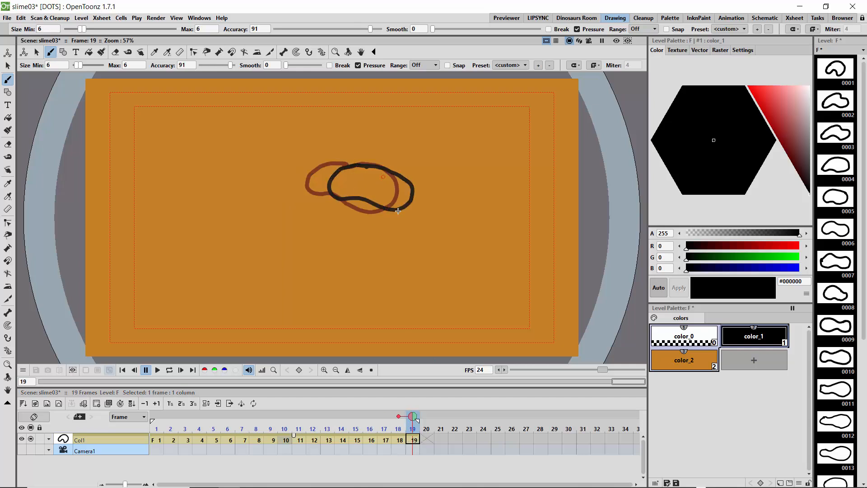
# - Extend the playback range to frame 24 and draw a slimmer bean shape sloping down to the right on frame 20
pyautogui.moveTo(430, 423); pyautogui.dragTo(487, 422)
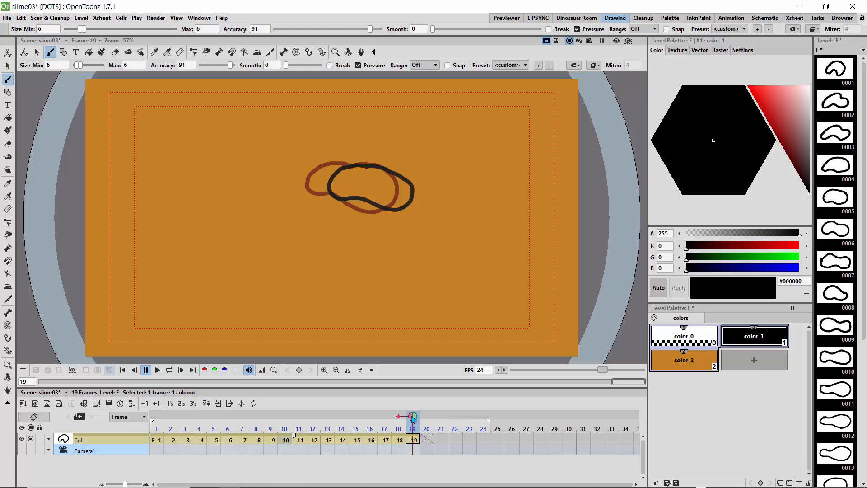
pyautogui.moveTo(413, 420); pyautogui.dragTo(426, 423)
pyautogui.moveTo(375, 170)
pyautogui.mouseDown()
pyautogui.moveTo(341, 178)
pyautogui.moveTo(354, 197)
pyautogui.moveTo(409, 213)
pyautogui.moveTo(420, 191)
pyautogui.moveTo(371, 169)
pyautogui.mouseUp()
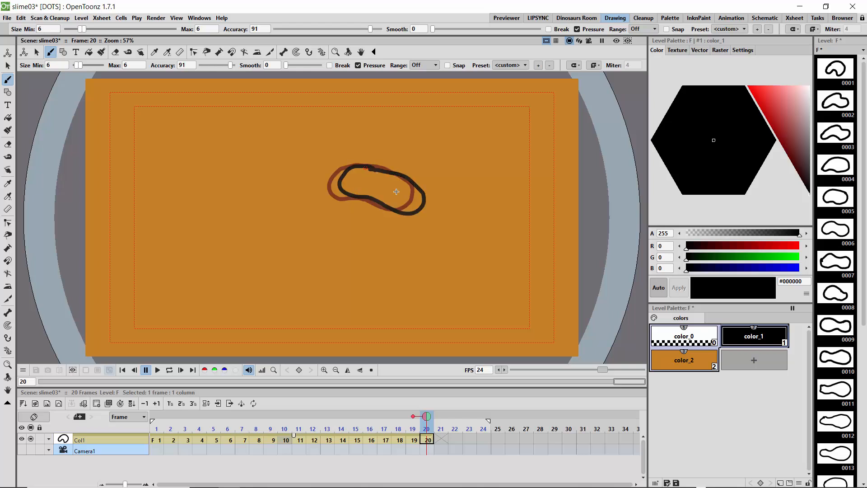
# - Draw a peanut shape shifted right on frame 21 and an elongated blob sloping down to the right on frame 22
pyautogui.moveTo(429, 409); pyautogui.dragTo(440, 416)
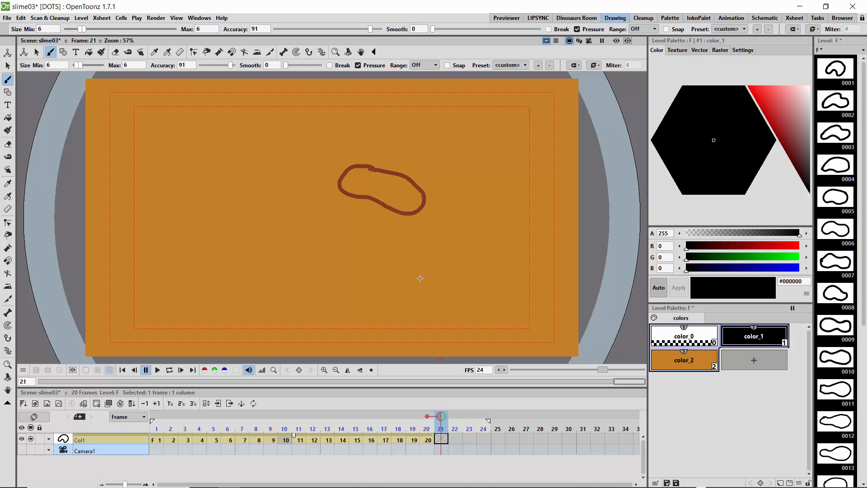
pyautogui.moveTo(383, 171)
pyautogui.mouseDown()
pyautogui.moveTo(354, 187)
pyautogui.moveTo(376, 202)
pyautogui.moveTo(430, 209)
pyautogui.moveTo(430, 186)
pyautogui.moveTo(380, 171)
pyautogui.mouseUp()
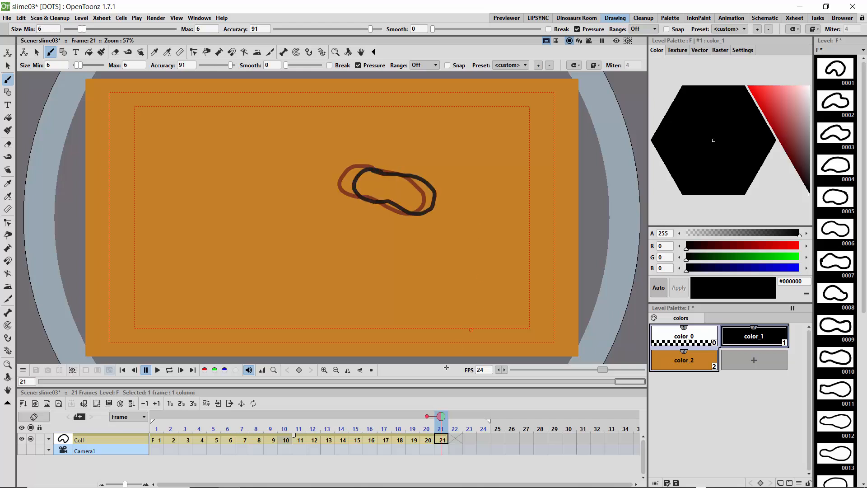
pyautogui.click(451, 420)
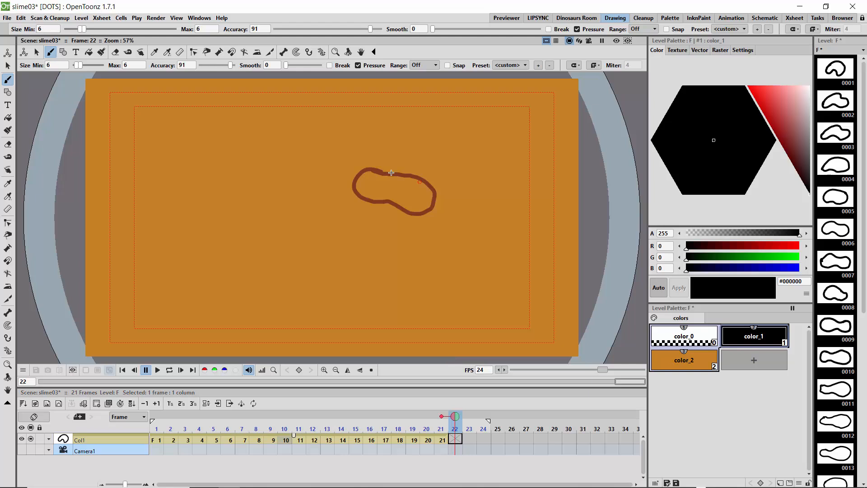
pyautogui.moveTo(390, 173)
pyautogui.mouseDown()
pyautogui.moveTo(395, 203)
pyautogui.moveTo(423, 221)
pyautogui.moveTo(455, 213)
pyautogui.moveTo(437, 186)
pyautogui.moveTo(397, 174)
pyautogui.mouseUp()
# - Draw a bean-shaped blob bending downward on frame 23 and a nearly identical, slightly tighter outline on frame 24
pyautogui.click(470, 420)
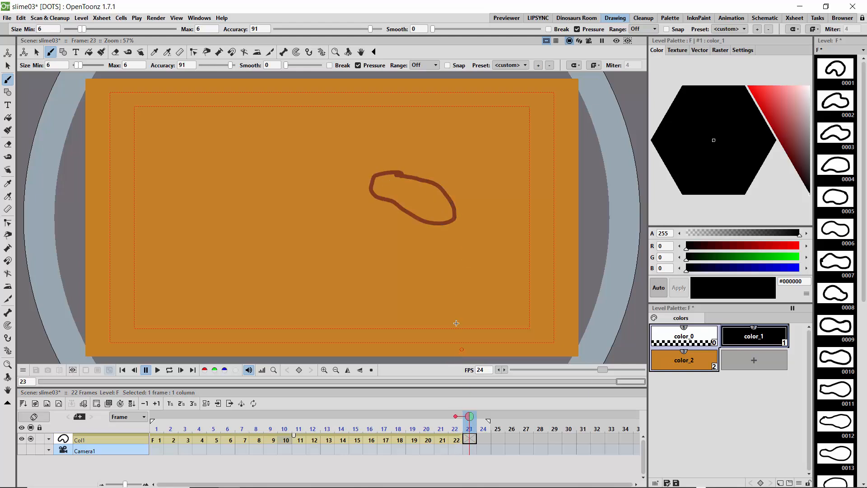
pyautogui.moveTo(447, 202)
pyautogui.mouseDown()
pyautogui.moveTo(419, 193)
pyautogui.moveTo(410, 210)
pyautogui.moveTo(435, 246)
pyautogui.moveTo(456, 236)
pyautogui.moveTo(447, 199)
pyautogui.mouseUp()
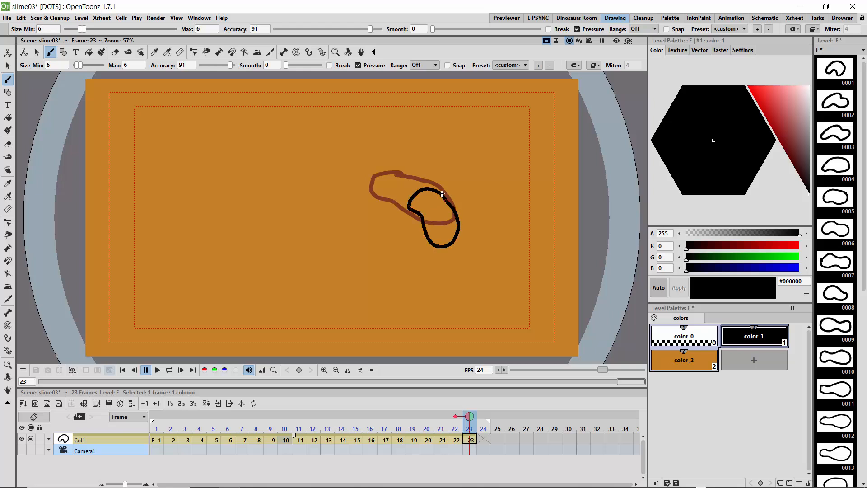
pyautogui.click(484, 420)
pyautogui.moveTo(446, 200)
pyautogui.mouseDown()
pyautogui.moveTo(426, 193)
pyautogui.moveTo(414, 205)
pyautogui.moveTo(439, 248)
pyautogui.moveTo(456, 237)
pyautogui.moveTo(451, 192)
pyautogui.mouseUp()
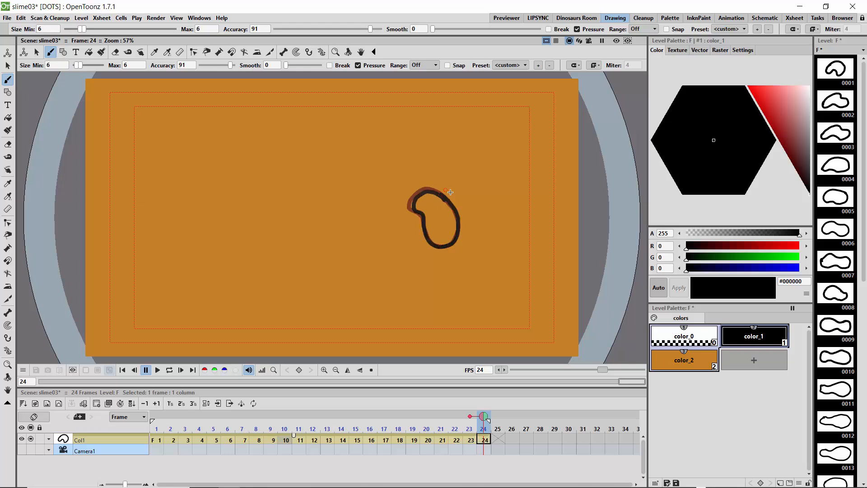
# - Preview the 24-frame blob animation in a loop and scrub back to frame 1
pyautogui.click(169, 370)
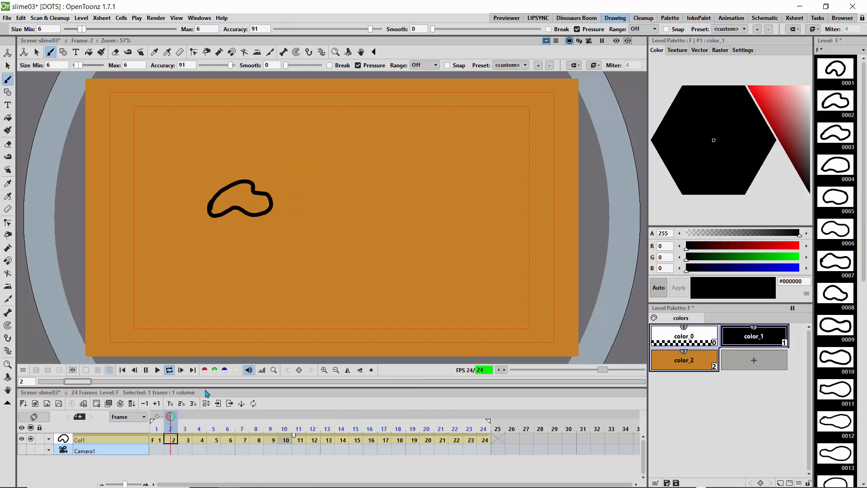
pyautogui.click(454, 418)
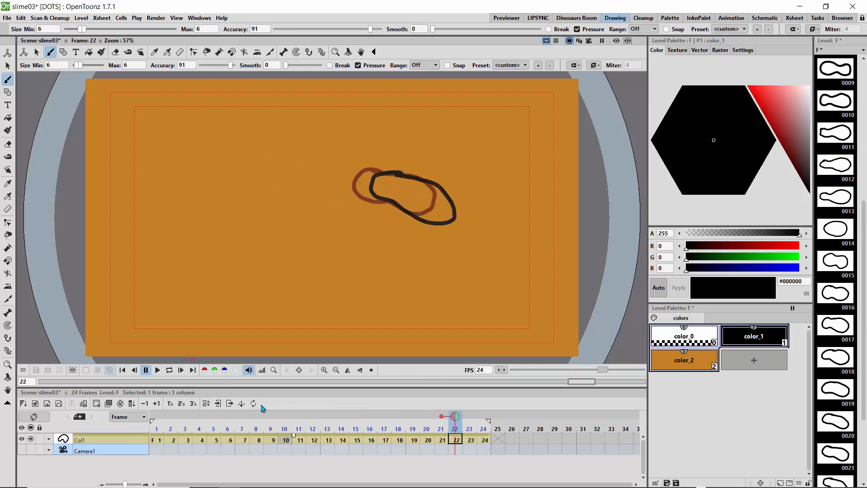
pyautogui.moveTo(429, 425); pyautogui.dragTo(156, 418)
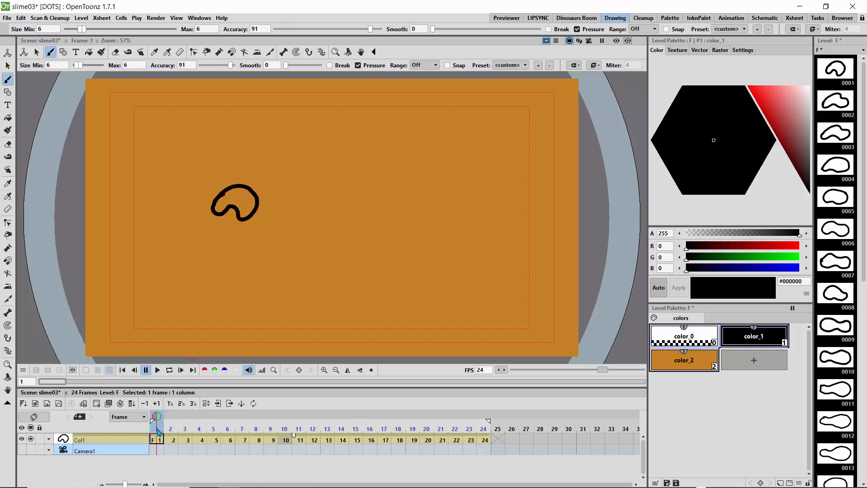
# - Create a new Toonz Vector Level named G and rename its column to g
pyautogui.click(79, 416)
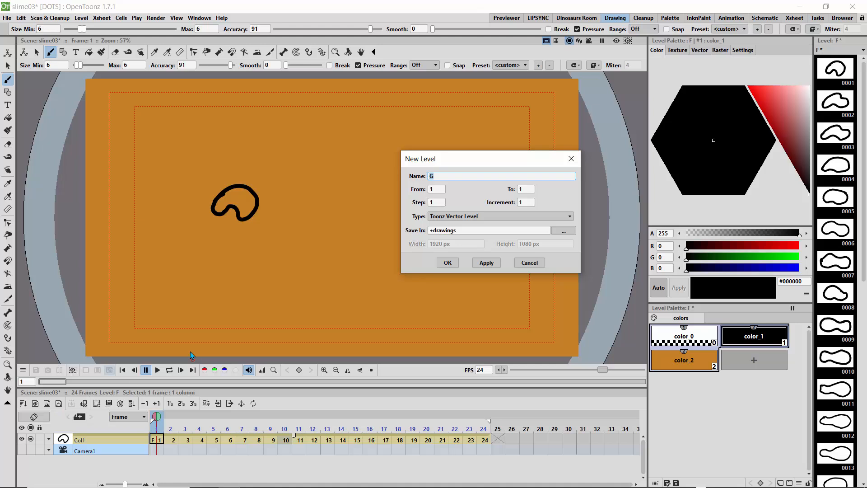
pyautogui.click(447, 265)
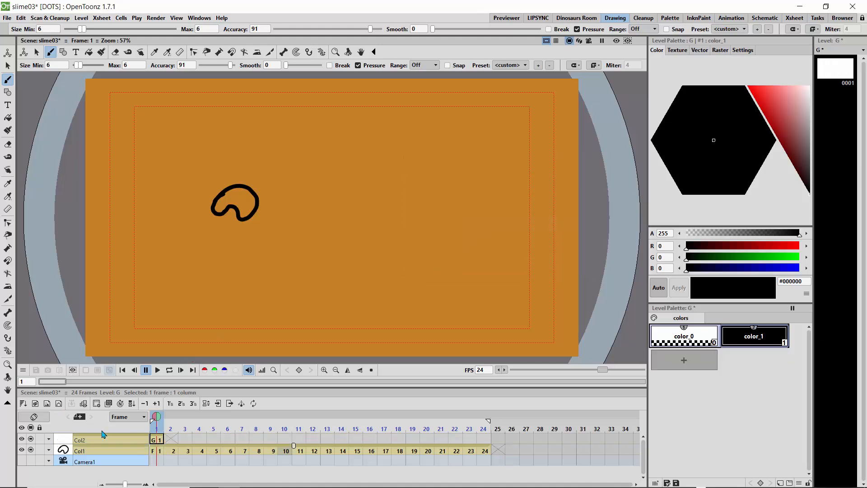
pyautogui.doubleClick(96, 439)
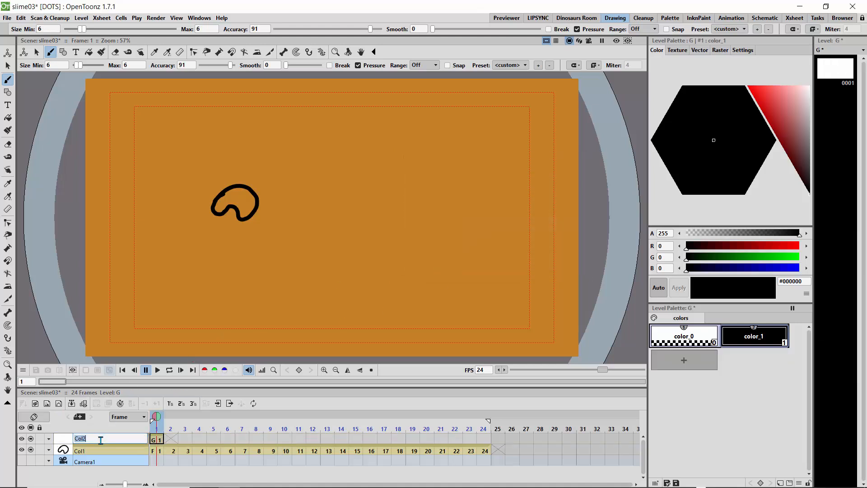
pyautogui.write('g')
pyautogui.press('Return')
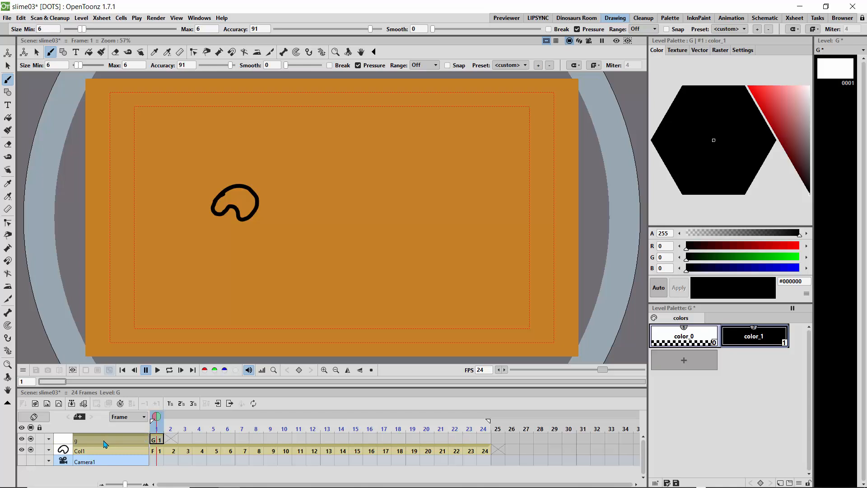
# - Hide the blob column Col1 and draw a long S-shaped wavy line across the canvas on frame 1 of column g
pyautogui.click(30, 450)
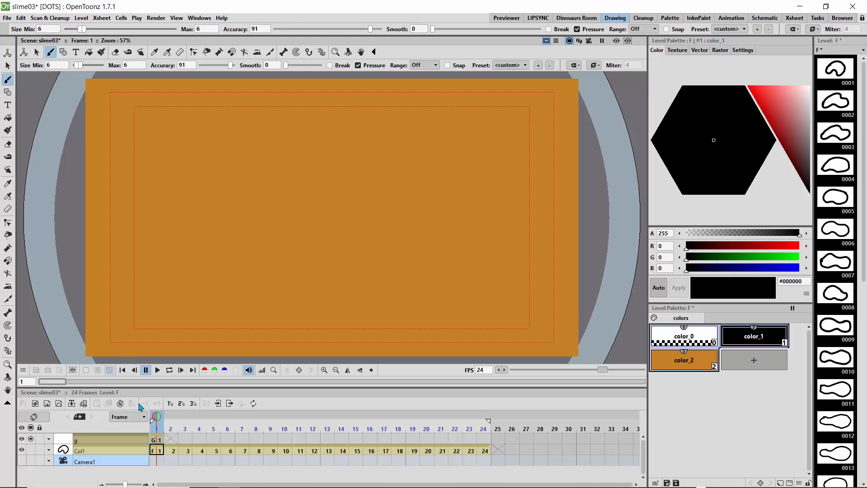
pyautogui.click(156, 440)
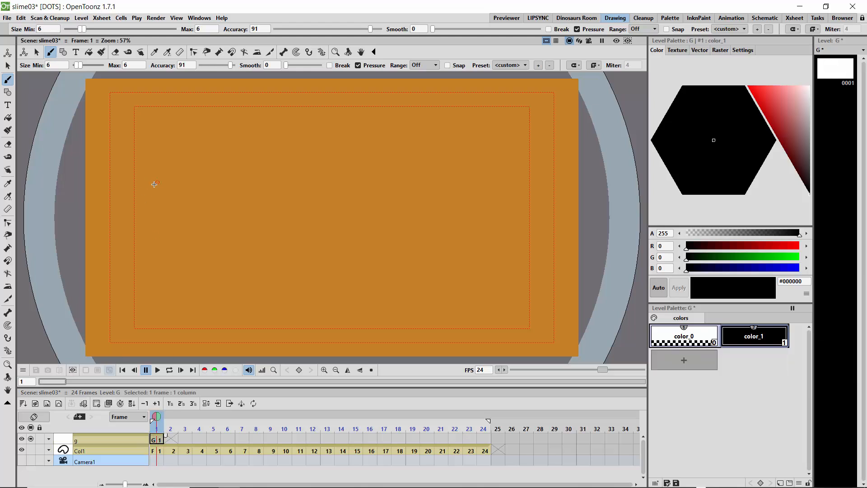
pyautogui.moveTo(154, 184)
pyautogui.mouseDown()
pyautogui.moveTo(189, 228)
pyautogui.moveTo(240, 254)
pyautogui.moveTo(310, 246)
pyautogui.moveTo(438, 182)
pyautogui.moveTo(498, 188)
pyautogui.moveTo(555, 230)
pyautogui.mouseUp()
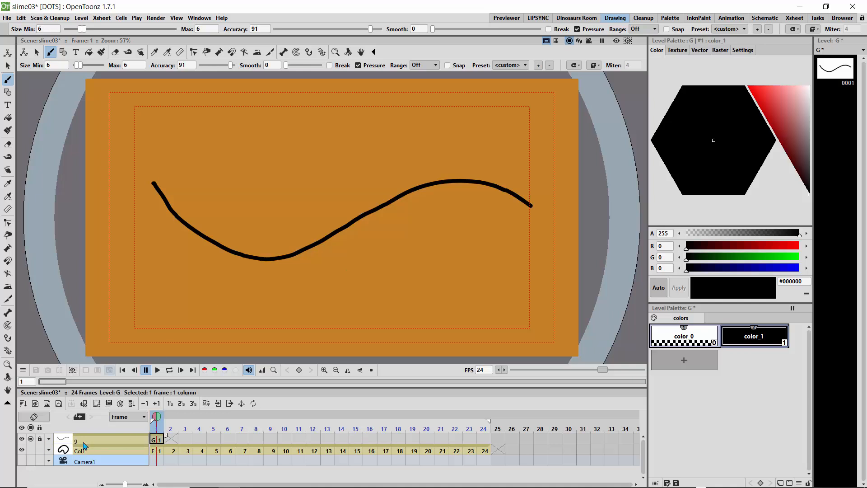
# - Extend the wavy line's exposure in column g through frame 24 and save the level
pyautogui.moveTo(158, 441)
pyautogui.mouseDown()
pyautogui.moveTo(367, 436)
pyautogui.moveTo(163, 441)
pyautogui.mouseUp()
pyautogui.moveTo(167, 440); pyautogui.dragTo(496, 438)
pyautogui.hotkey('ctrl', 's')
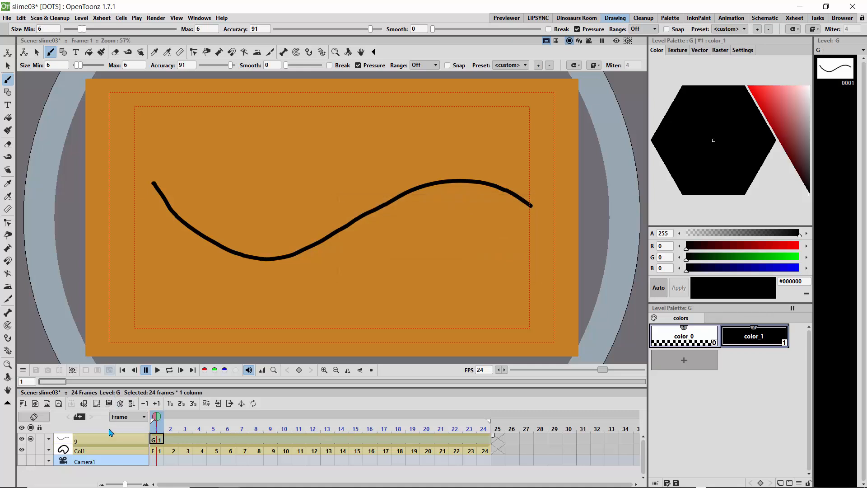
# - Create a new Toonz Vector Level named H in a new column above column g
pyautogui.click(155, 441)
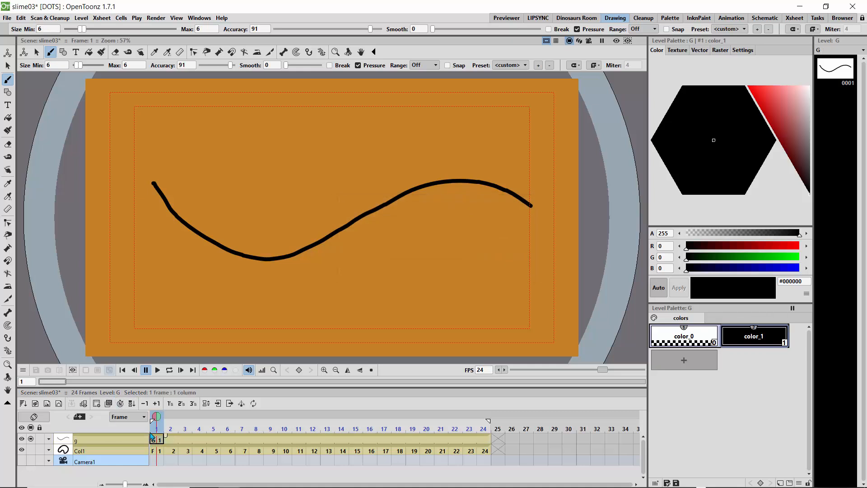
pyautogui.click(59, 404)
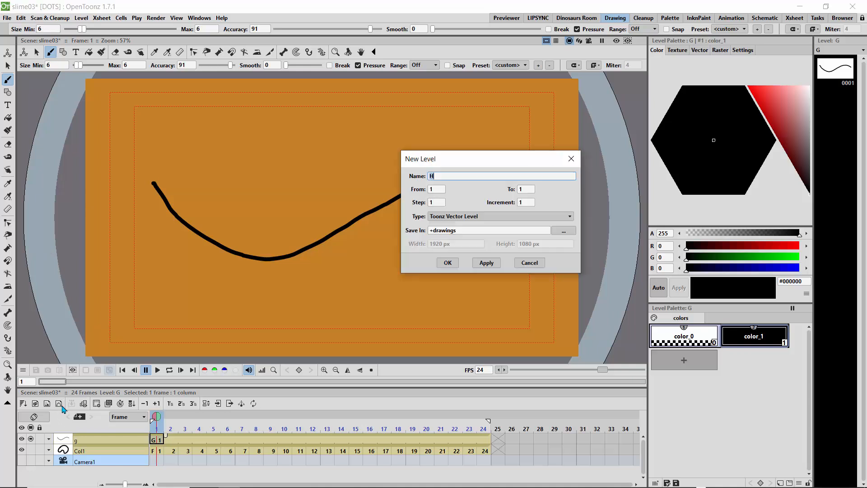
pyautogui.click(445, 263)
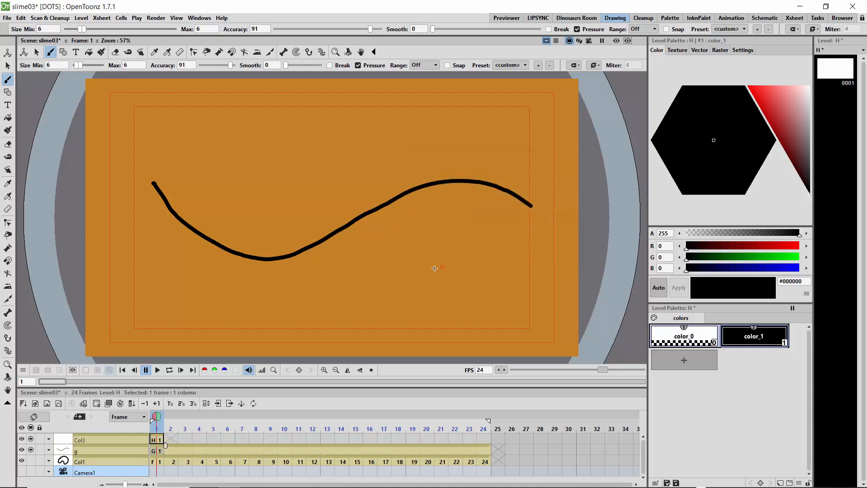
# - Lower the opacity of column g to make its line a faint guide, and lock all columns except Col3
pyautogui.click(59, 454)
pyautogui.click(50, 451)
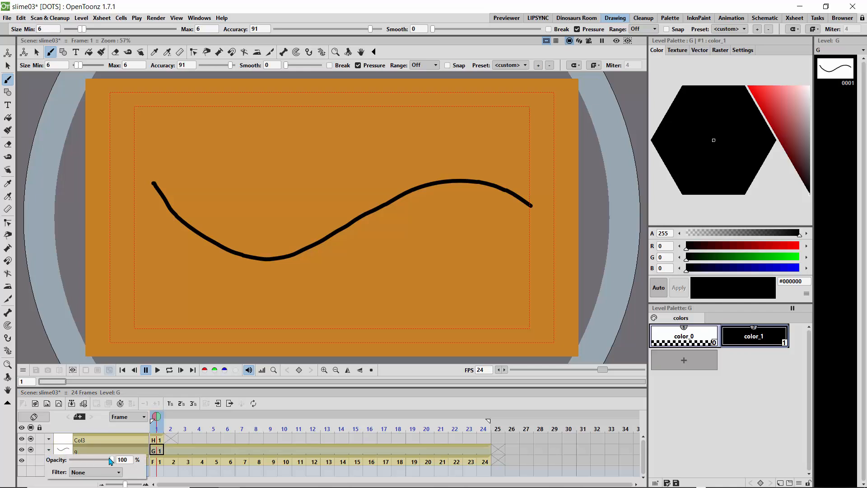
pyautogui.moveTo(110, 461); pyautogui.dragTo(109, 460)
pyautogui.click(82, 459)
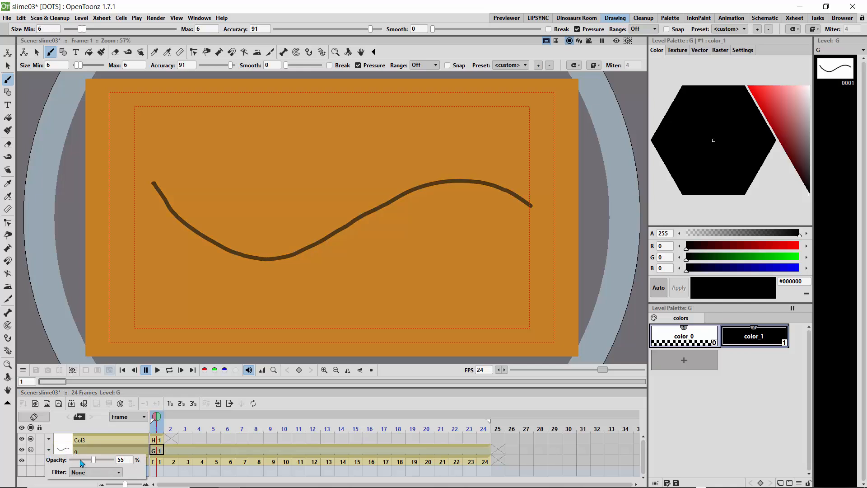
pyautogui.click(153, 396)
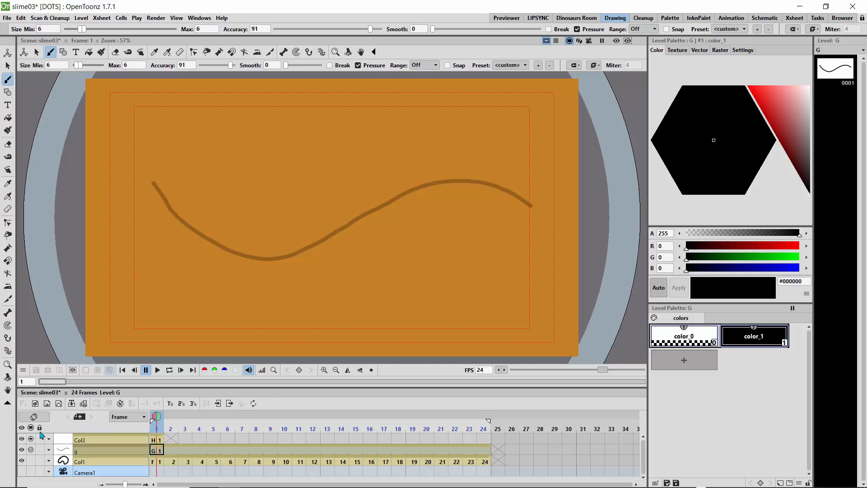
pyautogui.click(39, 437)
pyautogui.click(39, 427)
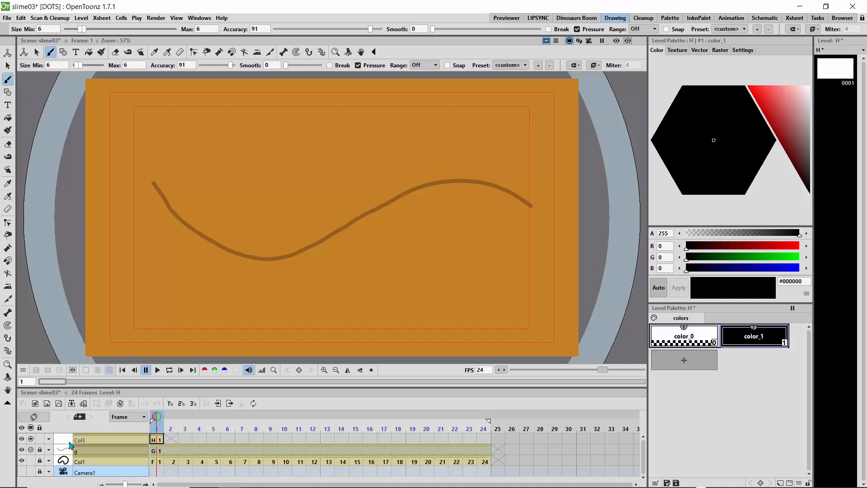
# - Draw a small bean-shaped blob around the guide line's left end on frame 1 of Col3 and advance to frame 2
pyautogui.click(158, 441)
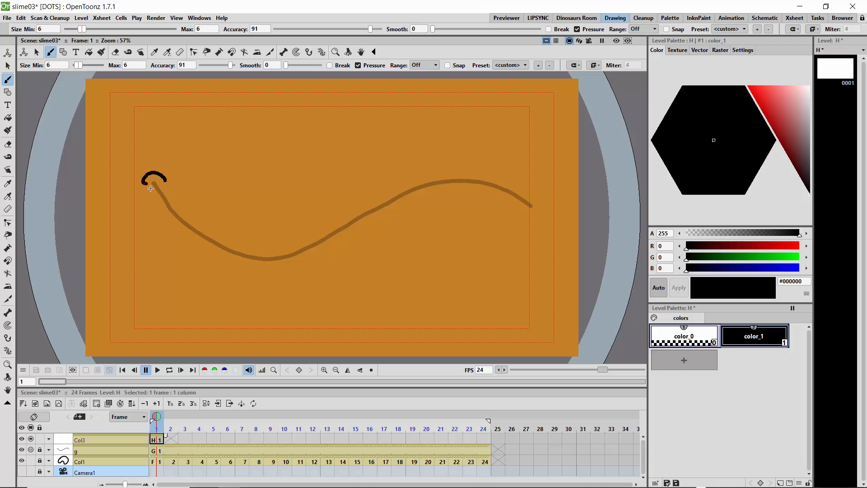
pyautogui.moveTo(151, 189)
pyautogui.mouseDown()
pyautogui.moveTo(160, 199)
pyautogui.moveTo(170, 184)
pyautogui.mouseUp()
pyautogui.press('.')
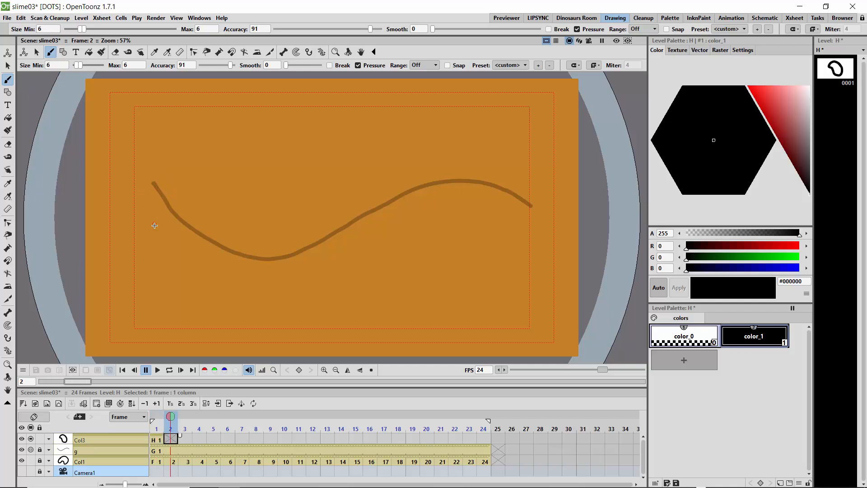
# - Turn on the onion skin for the previous frame
pyautogui.click(156, 416)
pyautogui.click(156, 417)
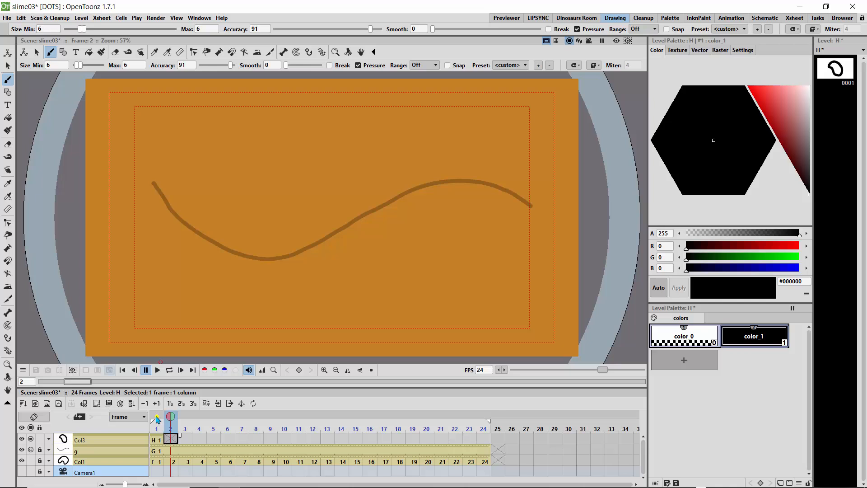
pyautogui.click(157, 418)
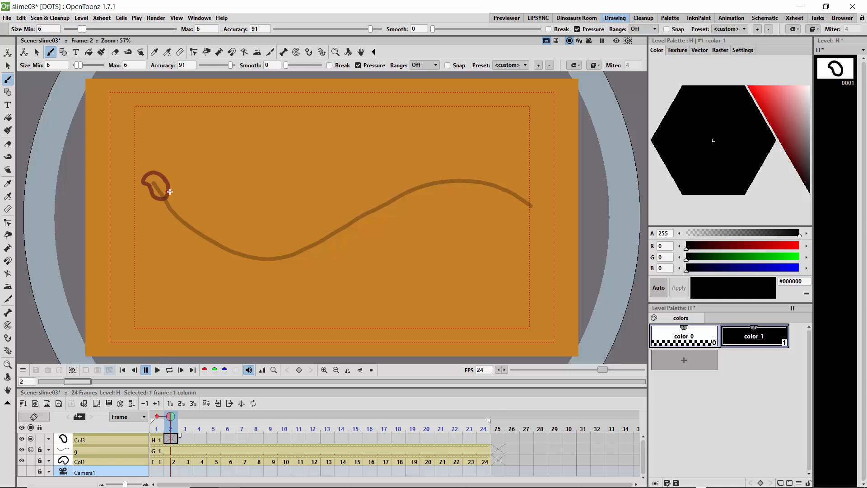
# - Draw one blob per frame on frames 2 to 16 of Col3, moving along the guide line to its right end and stretching on frames 5 and 6
pyautogui.moveTo(170, 191)
pyautogui.mouseDown()
pyautogui.moveTo(169, 213)
pyautogui.moveTo(181, 223)
pyautogui.moveTo(181, 206)
pyautogui.moveTo(176, 219)
pyautogui.moveTo(196, 235)
pyautogui.moveTo(187, 215)
pyautogui.moveTo(246, 249)
pyautogui.moveTo(234, 257)
pyautogui.moveTo(206, 245)
pyautogui.moveTo(211, 237)
pyautogui.moveTo(274, 247)
pyautogui.moveTo(300, 240)
pyautogui.moveTo(297, 253)
pyautogui.moveTo(267, 262)
pyautogui.moveTo(247, 256)
pyautogui.mouseUp()
pyautogui.press('.')
pyautogui.press('.')
pyautogui.press('.')
pyautogui.press('.')
pyautogui.press('.')
pyautogui.moveTo(323, 229)
pyautogui.mouseDown()
pyautogui.moveTo(348, 216)
pyautogui.moveTo(311, 244)
pyautogui.mouseUp()
pyautogui.press('.')
pyautogui.click(352, 213)
pyautogui.moveTo(376, 200)
pyautogui.mouseDown()
pyautogui.moveTo(351, 216)
pyautogui.moveTo(391, 199)
pyautogui.moveTo(380, 192)
pyautogui.moveTo(393, 206)
pyautogui.moveTo(396, 188)
pyautogui.moveTo(394, 203)
pyautogui.moveTo(413, 187)
pyautogui.moveTo(402, 183)
pyautogui.moveTo(420, 195)
pyautogui.moveTo(414, 178)
pyautogui.moveTo(427, 192)
pyautogui.moveTo(429, 178)
pyautogui.moveTo(468, 187)
pyautogui.moveTo(463, 177)
pyautogui.moveTo(479, 180)
pyautogui.moveTo(533, 209)
pyautogui.moveTo(508, 201)
pyautogui.moveTo(511, 188)
pyautogui.moveTo(527, 206)
pyautogui.mouseUp()
pyautogui.press('.')
pyautogui.press('.')
pyautogui.press('.')
pyautogui.press('.')
pyautogui.press('.')
pyautogui.press('.')
pyautogui.press('.')
pyautogui.press('.')
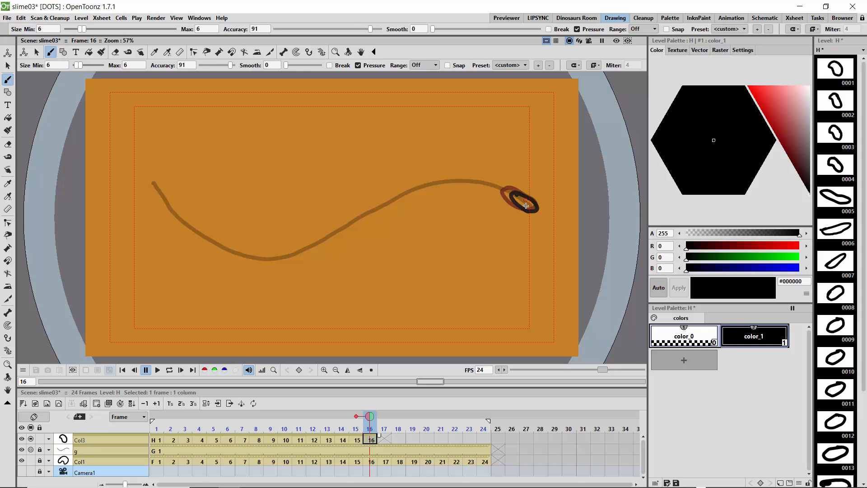
pyautogui.press('.')
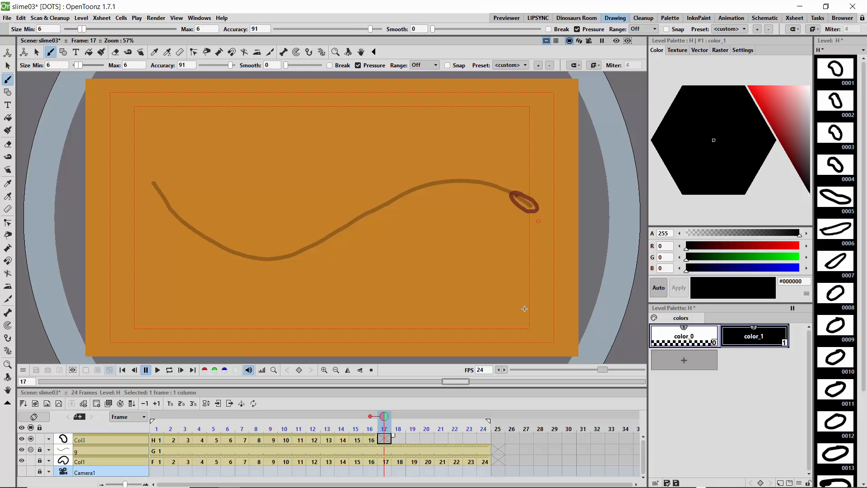
# - Turn off the onion skin and preview the blob's motion along the guide line in a loop
pyautogui.click(370, 417)
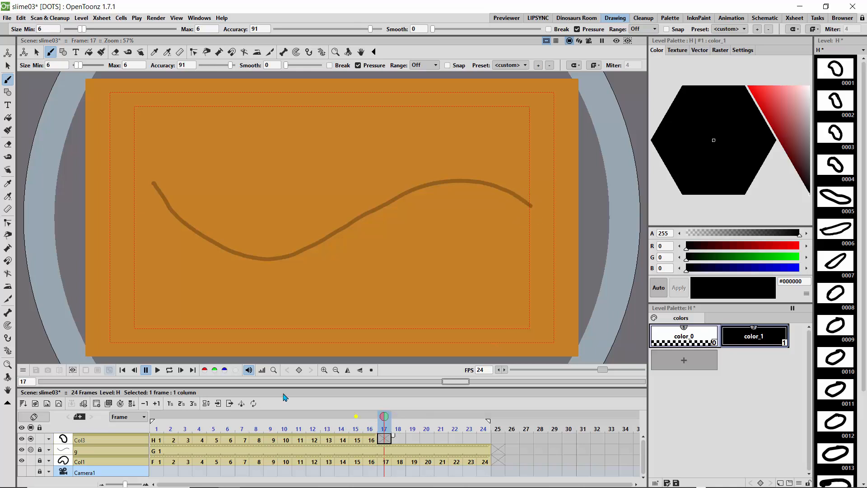
pyautogui.click(170, 370)
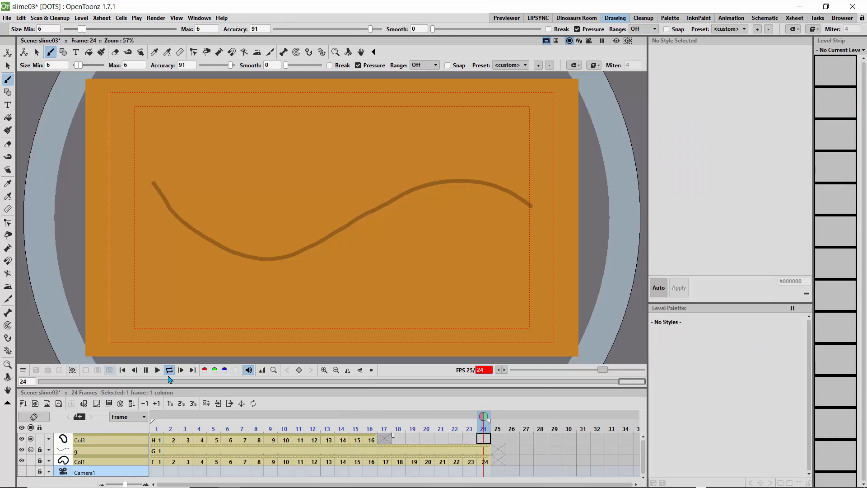
pyautogui.click(169, 370)
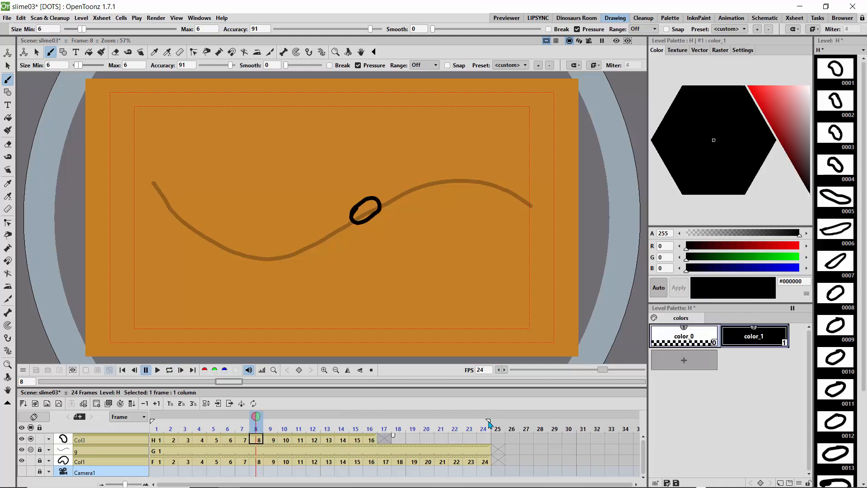
# - Limit the playback range to frames 1 to 16 and scrub back to frame 1
pyautogui.moveTo(490, 424); pyautogui.dragTo(373, 434)
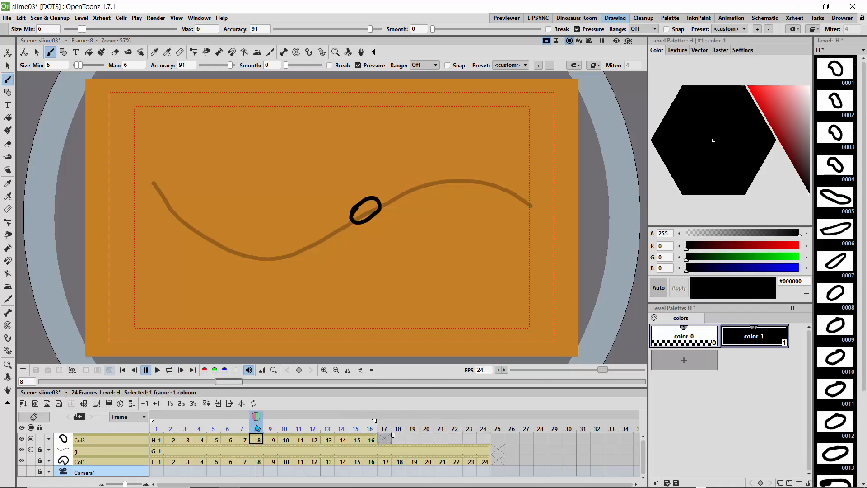
pyautogui.moveTo(256, 427)
pyautogui.mouseDown()
pyautogui.moveTo(377, 423)
pyautogui.moveTo(270, 423)
pyautogui.mouseUp()
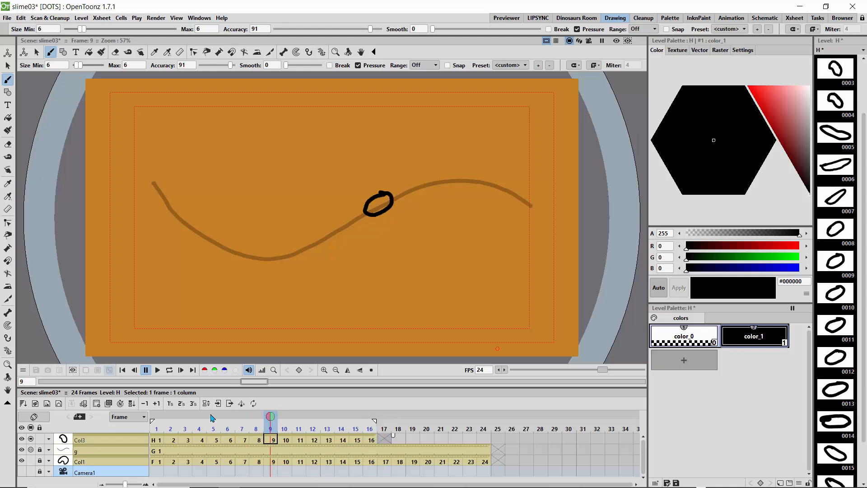
pyautogui.moveTo(211, 414)
pyautogui.mouseDown()
pyautogui.moveTo(132, 415)
pyautogui.moveTo(343, 426)
pyautogui.moveTo(155, 420)
pyautogui.mouseUp()
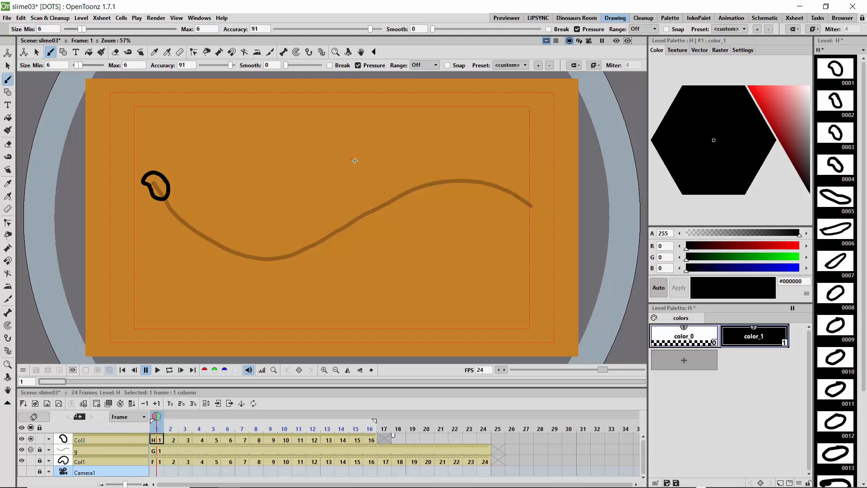
# - Draw a four-lobed, clover-like outline above the middle of the guide line on frame 1 of Col3
pyautogui.moveTo(325, 178)
pyautogui.mouseDown()
pyautogui.moveTo(330, 201)
pyautogui.moveTo(379, 189)
pyautogui.moveTo(369, 154)
pyautogui.moveTo(329, 172)
pyautogui.mouseUp()
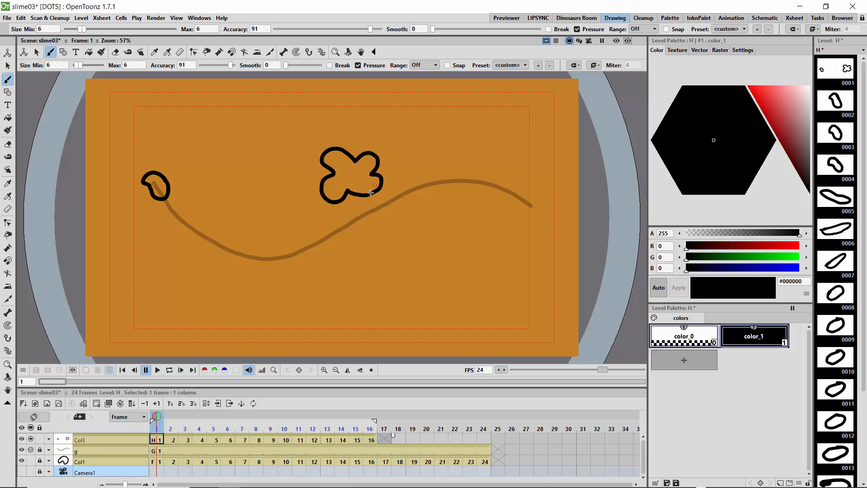